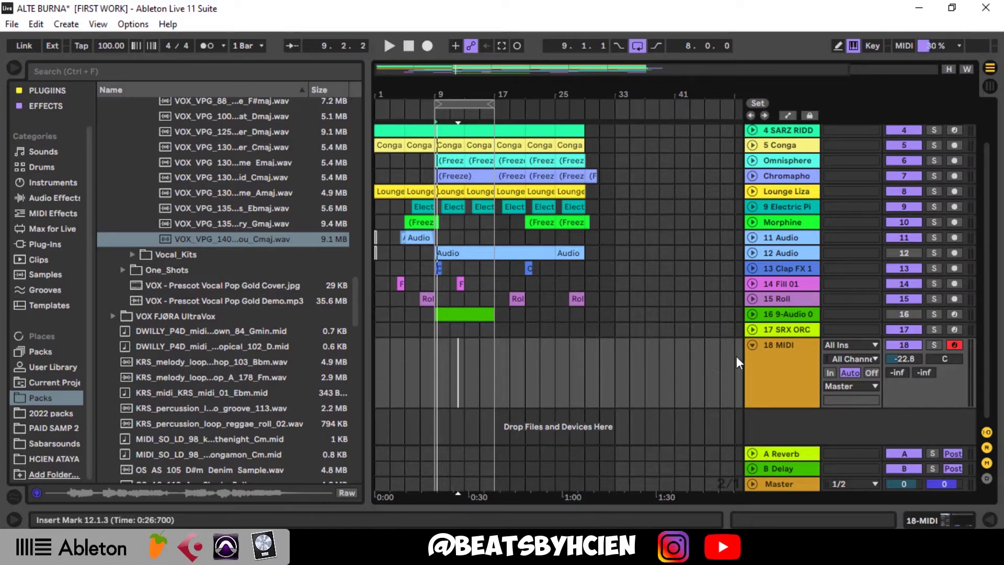
Step: Place the insert mark at bar 17 and collapse the 18 MIDI track
{"action": "left_click", "coordinate": [489, 368]}
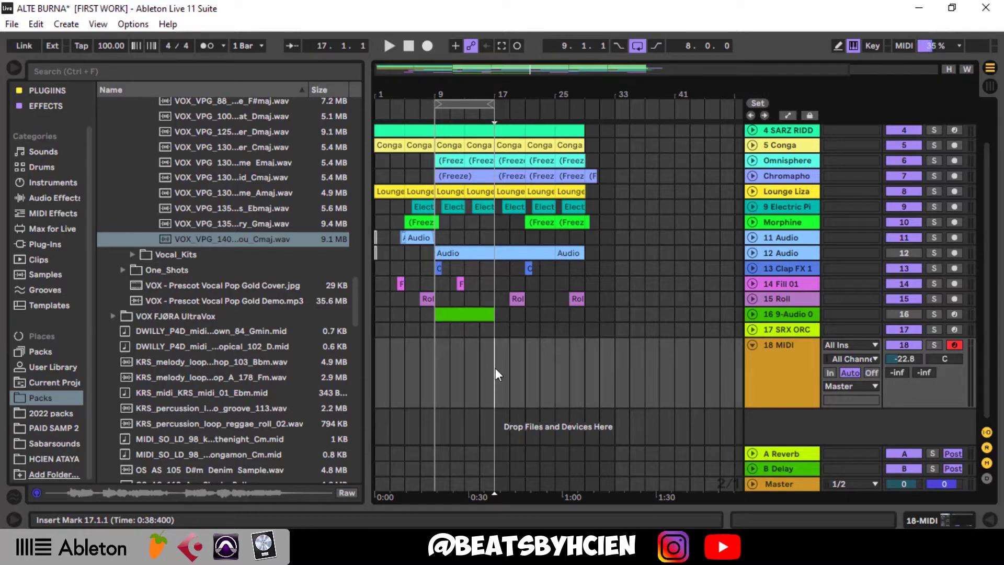
{"action": "left_click", "coordinate": [752, 344]}
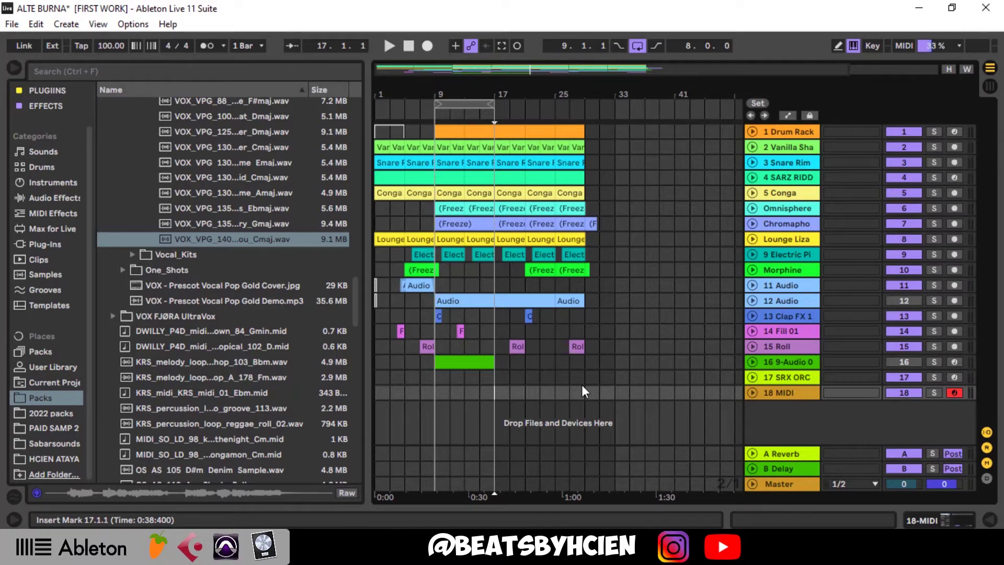
Step: Play the arrangement from bar 9, stop near bar 12, and select track 18 MIDI
{"action": "key", "text": "space"}
{"action": "left_click", "coordinate": [438, 394]}
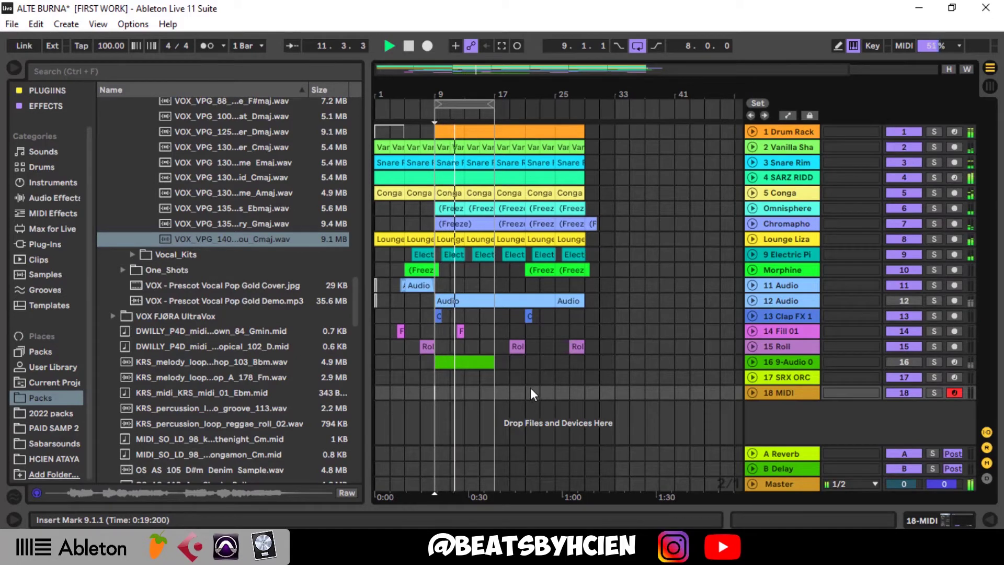
{"action": "key", "text": "space"}
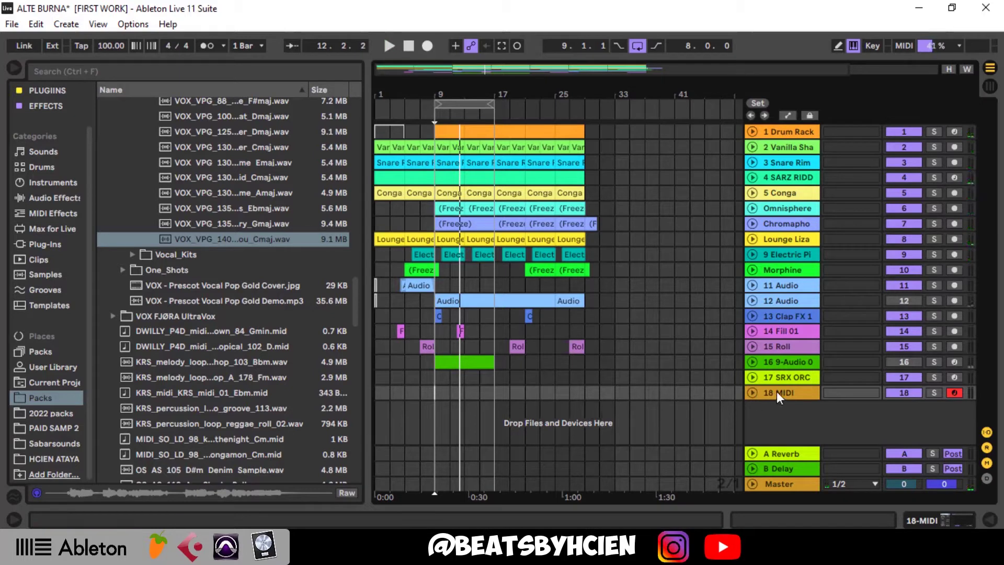
{"action": "left_click", "coordinate": [719, 398]}
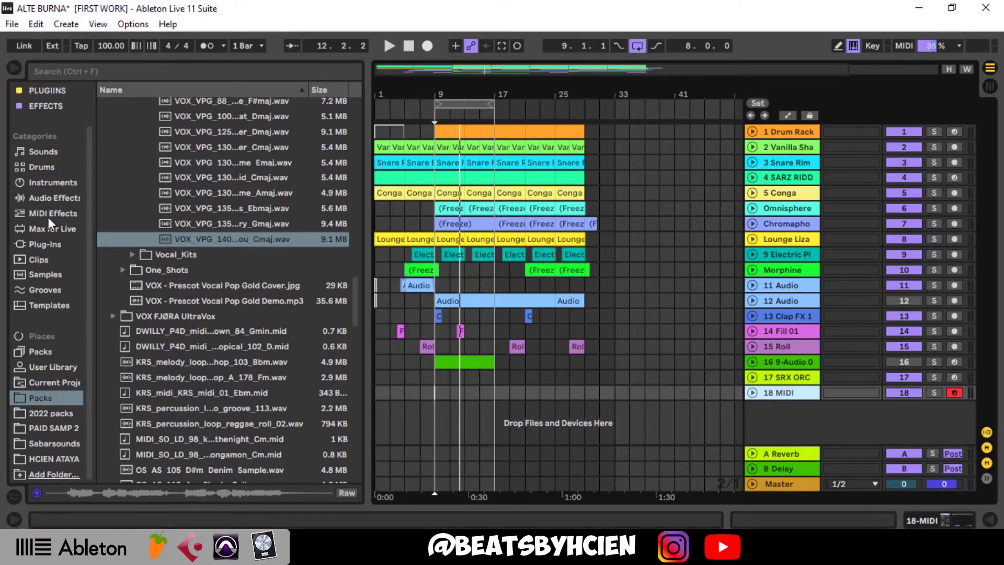
Step: Drag an empty Simpler from the Instruments list onto track 18 MIDI
{"action": "left_click", "coordinate": [48, 186]}
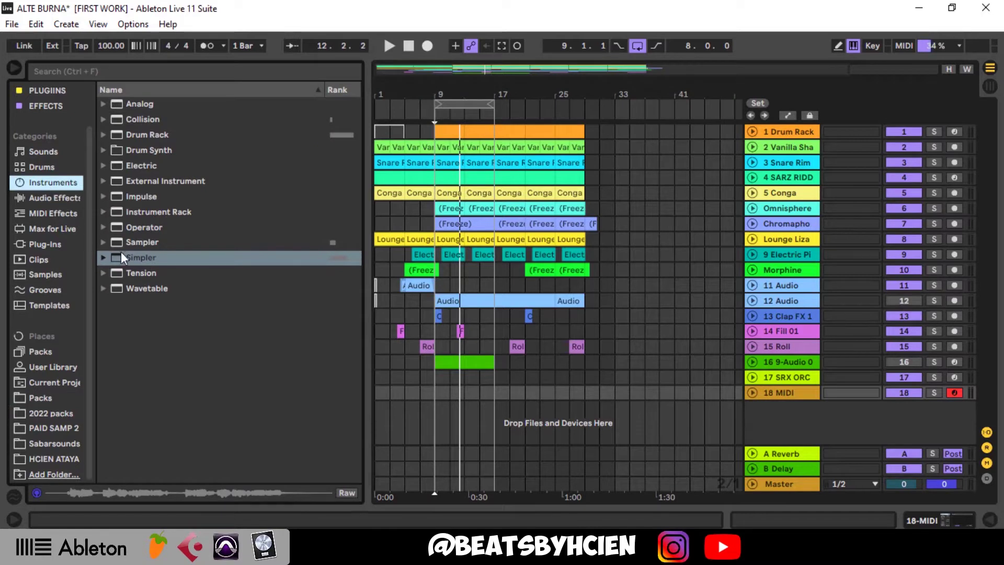
{"action": "left_click_drag", "start_coordinate": [140, 261], "coordinate": [429, 373]}
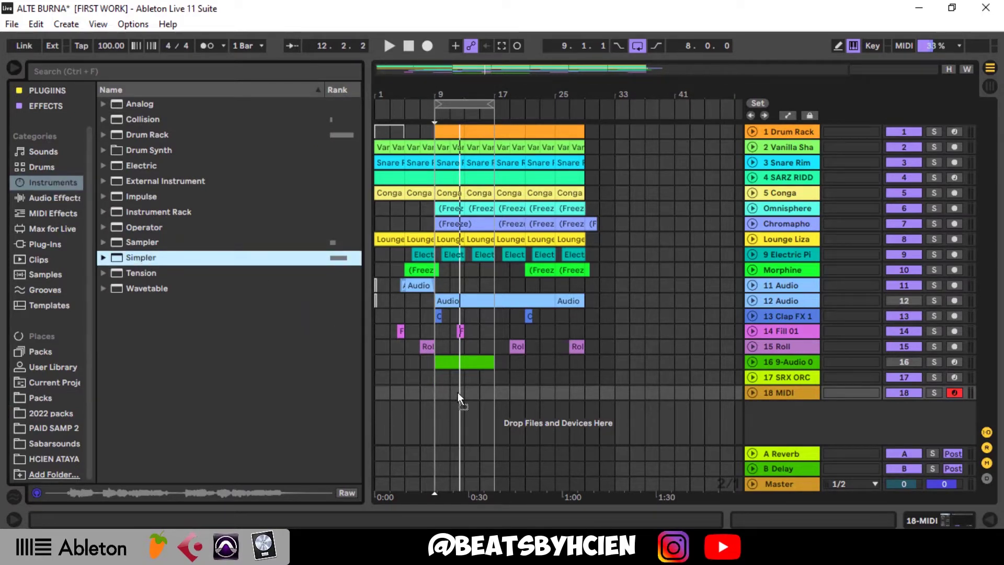
{"action": "left_click_drag", "start_coordinate": [457, 392], "coordinate": [457, 393]}
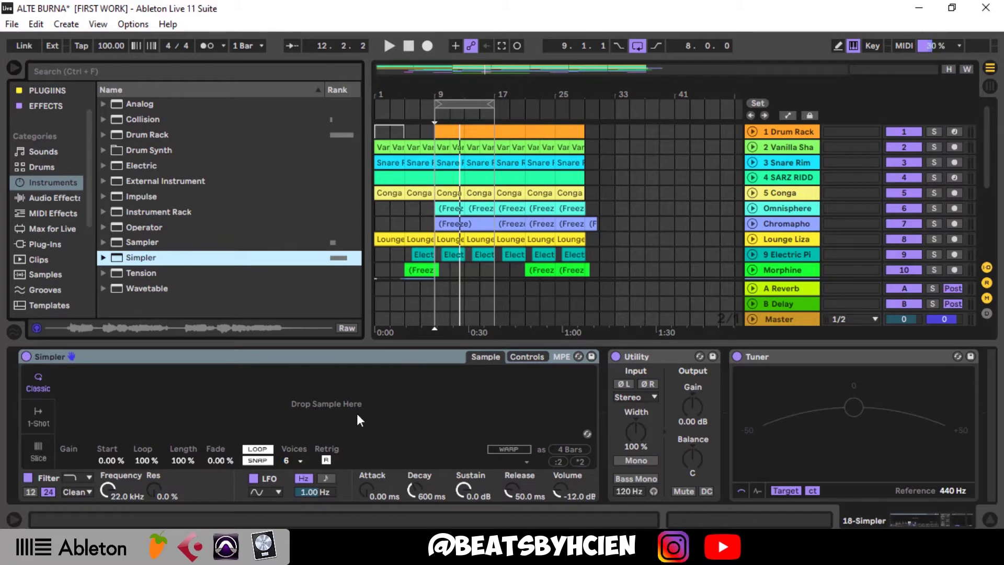
Step: Drop the VOX_VPG_140 vocal hook from Packs into Simpler and switch it to Slice mode
{"action": "key", "text": "shift+Tab"}
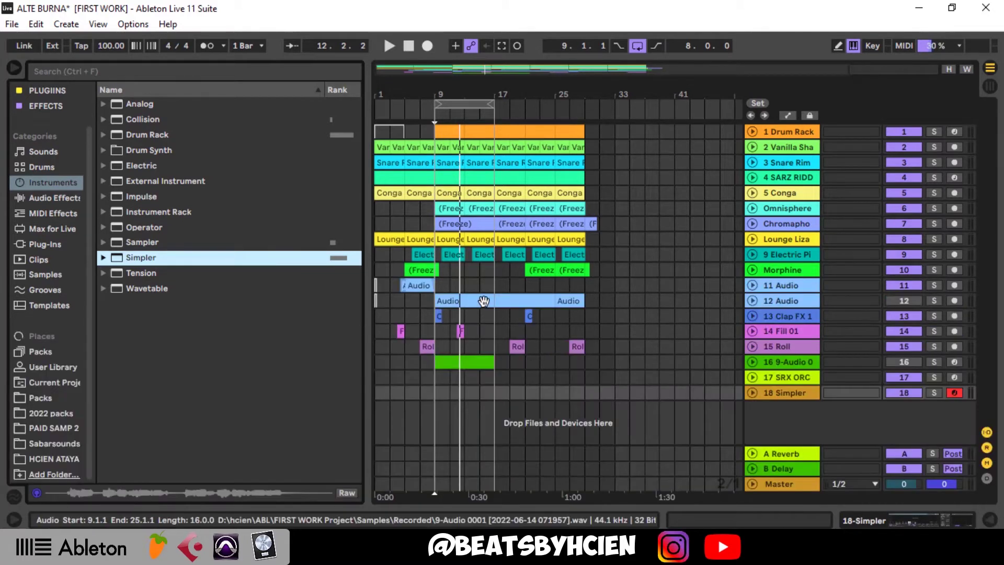
{"action": "key", "text": "shift+Tab"}
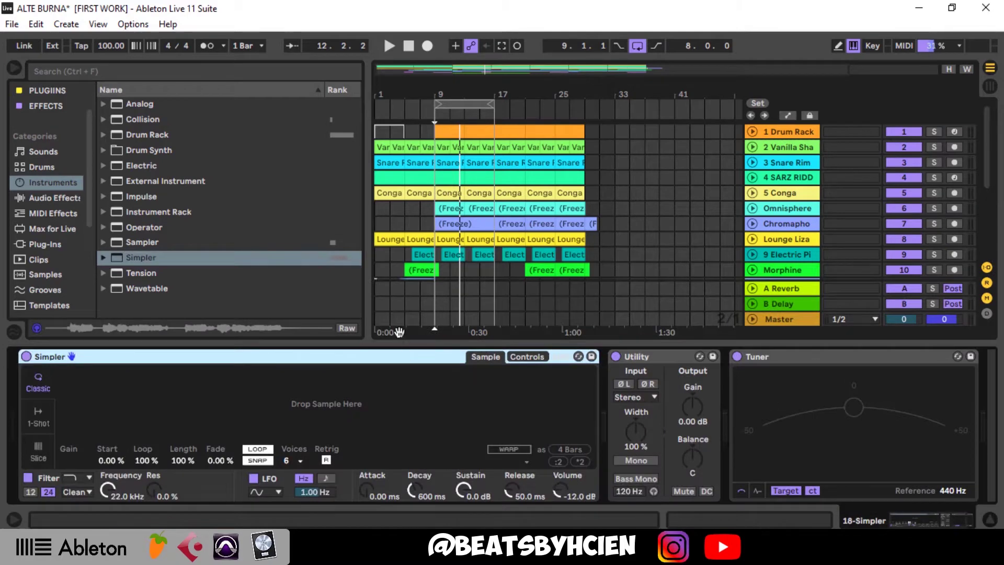
{"action": "scroll", "coordinate": [518, 240], "scroll_direction": "down", "scroll_amount": 5}
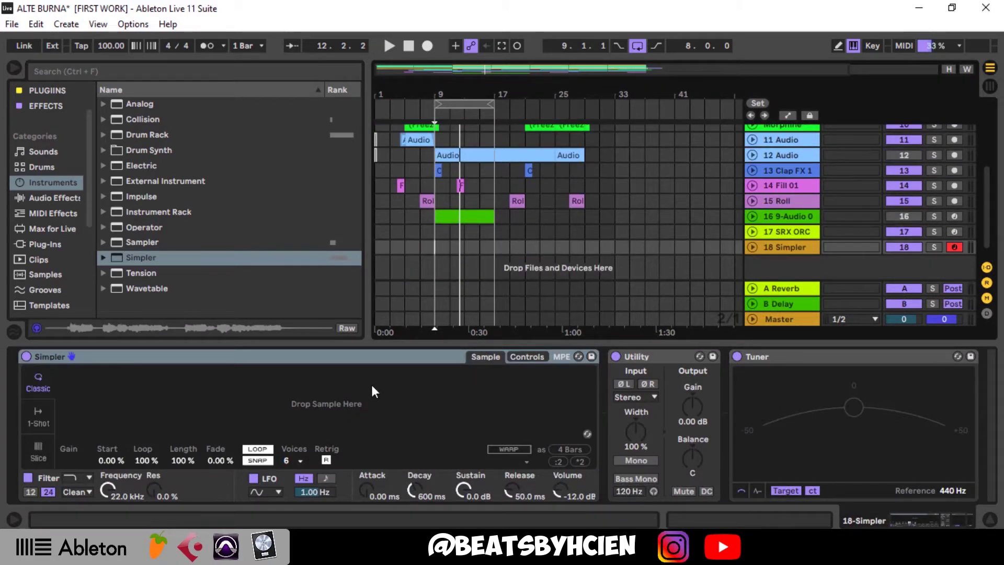
{"action": "scroll", "coordinate": [56, 236], "scroll_direction": "down", "scroll_amount": 5}
{"action": "scroll", "coordinate": [49, 256], "scroll_direction": "down", "scroll_amount": 1}
{"action": "left_click", "coordinate": [49, 231]}
{"action": "left_click_drag", "start_coordinate": [211, 241], "coordinate": [270, 403]}
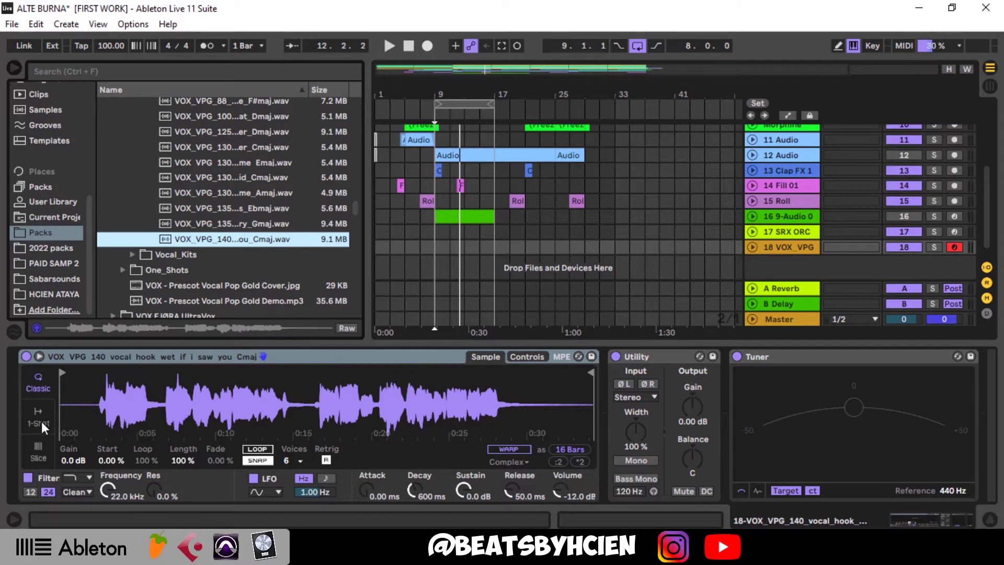
{"action": "left_click", "coordinate": [39, 454]}
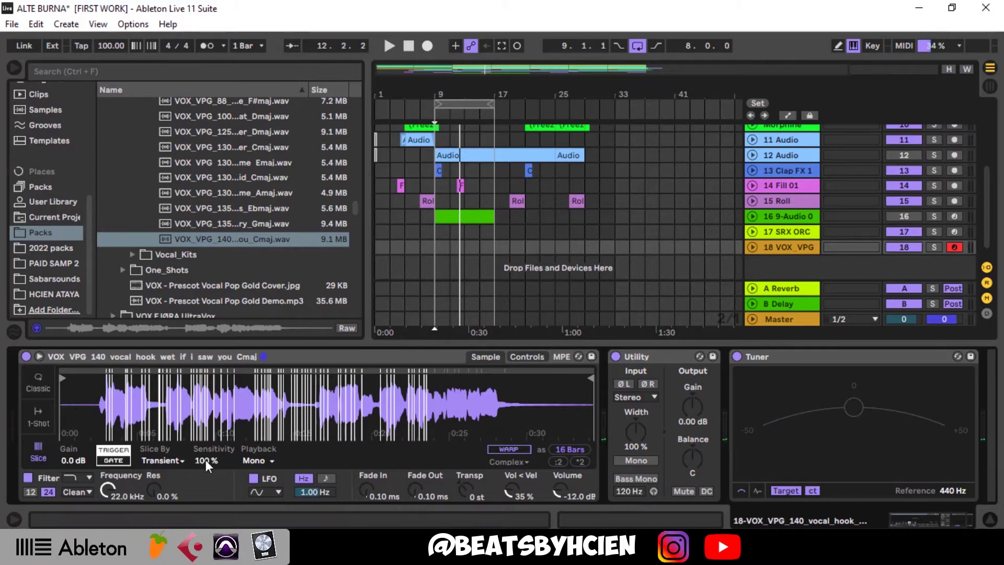
Step: Set Simpler's Slice By to Beat at 1/4 division, then show track 16's vocal chain
{"action": "left_click", "coordinate": [181, 461]}
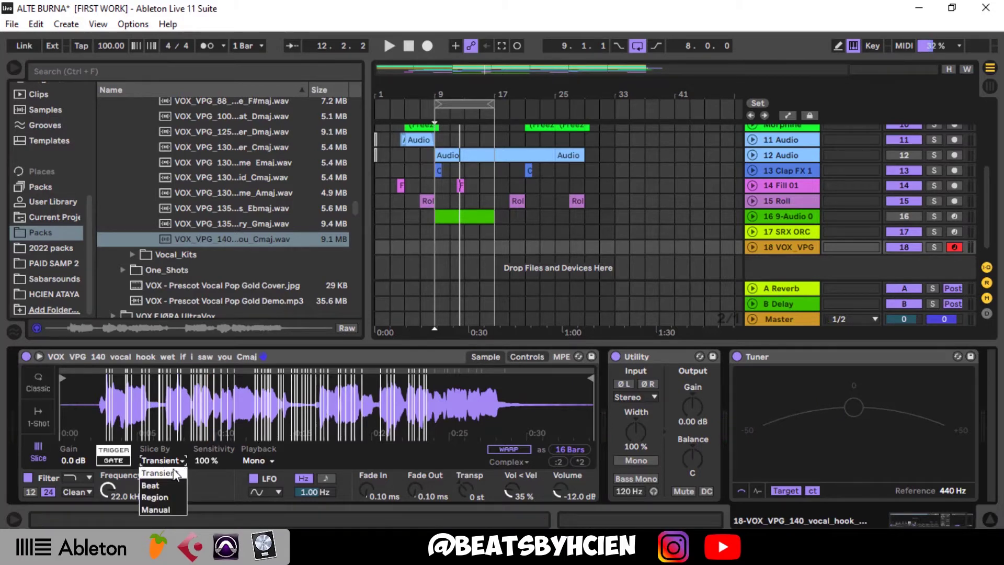
{"action": "left_click", "coordinate": [173, 486]}
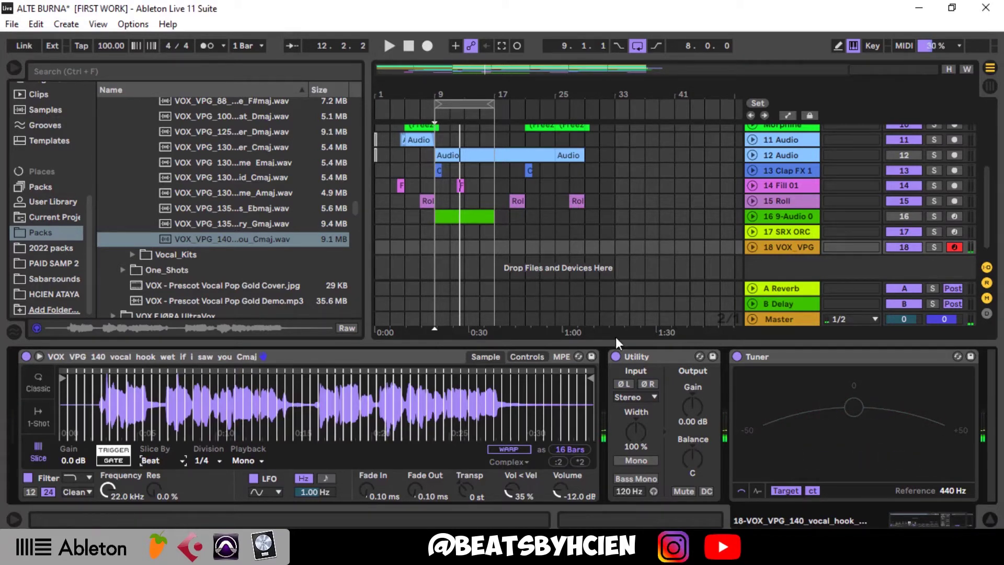
{"action": "left_click", "coordinate": [786, 218]}
{"action": "scroll", "coordinate": [668, 262], "scroll_direction": "down", "scroll_amount": 1}
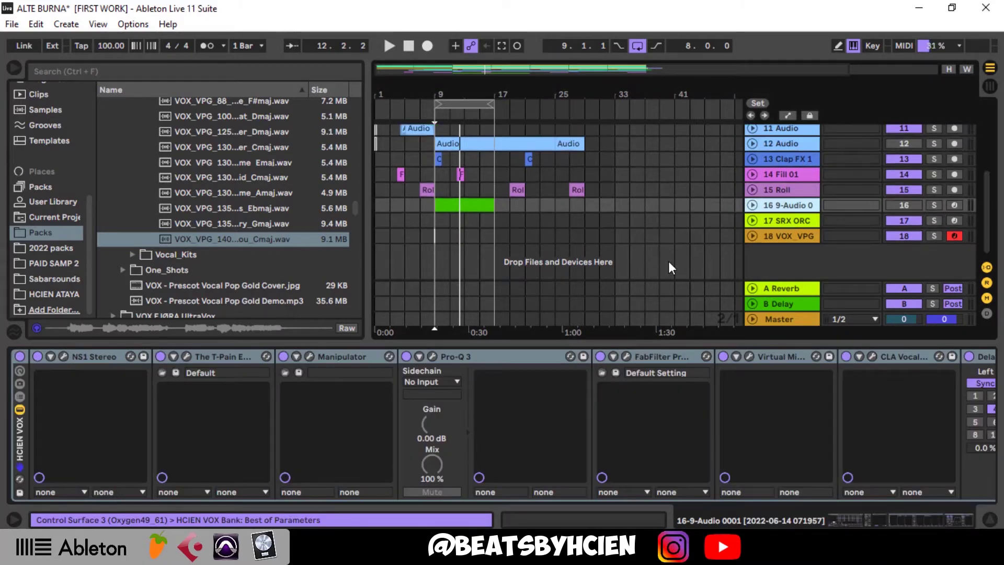
Step: Drag track 16's HCIEN VOX rack onto track 18 VOX_VPG
{"action": "left_click_drag", "start_coordinate": [19, 455], "coordinate": [563, 234]}
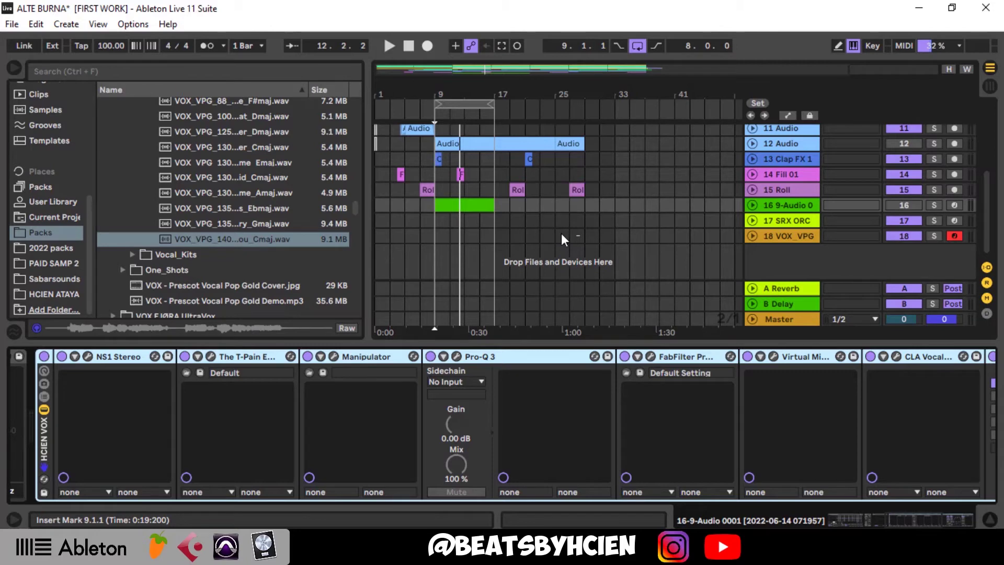
{"action": "left_click_drag", "start_coordinate": [562, 234], "coordinate": [562, 234]}
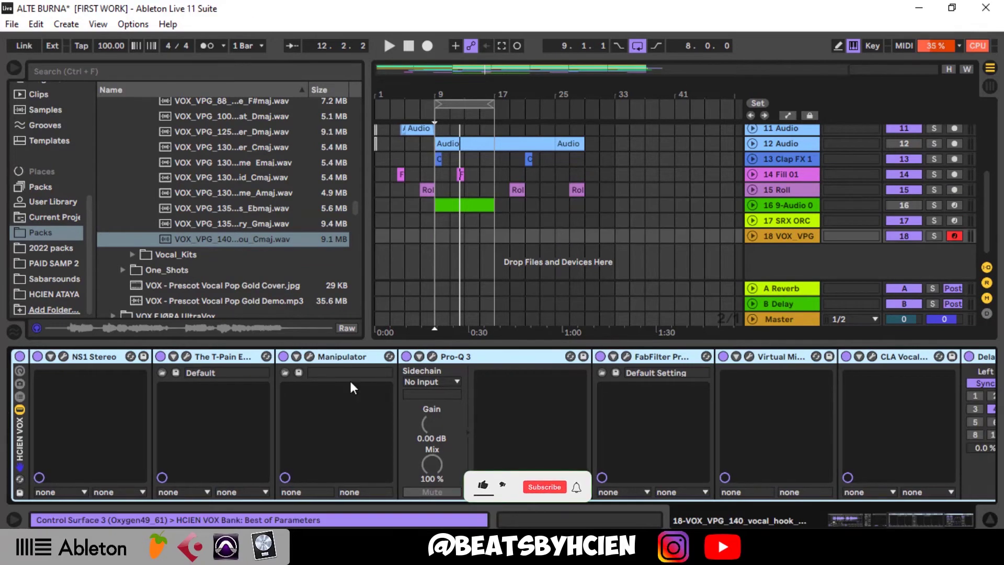
{"action": "left_click", "coordinate": [63, 356]}
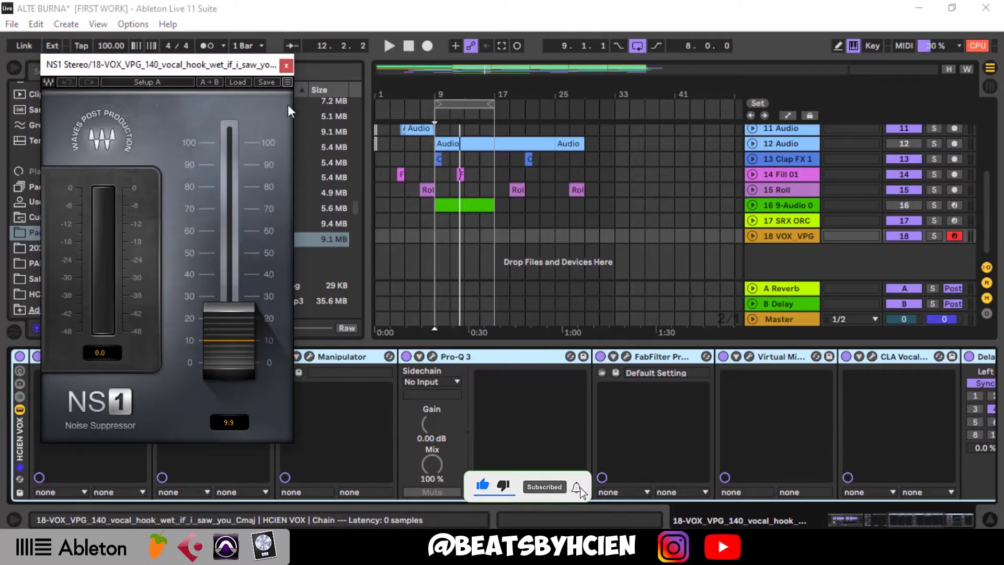
{"action": "left_click", "coordinate": [286, 65]}
{"action": "left_click", "coordinate": [186, 355]}
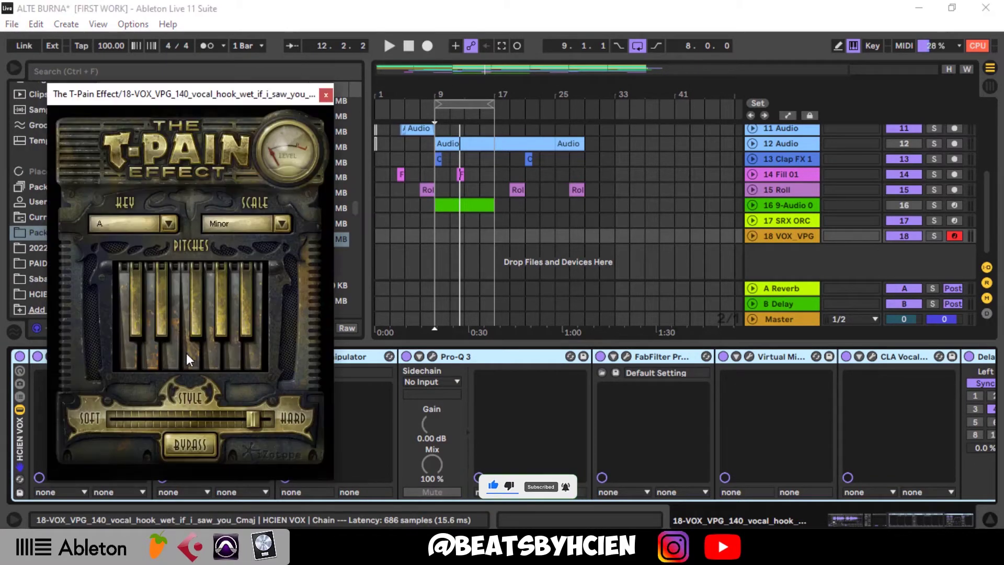
{"action": "left_click", "coordinate": [326, 94]}
{"action": "left_click", "coordinate": [310, 356]}
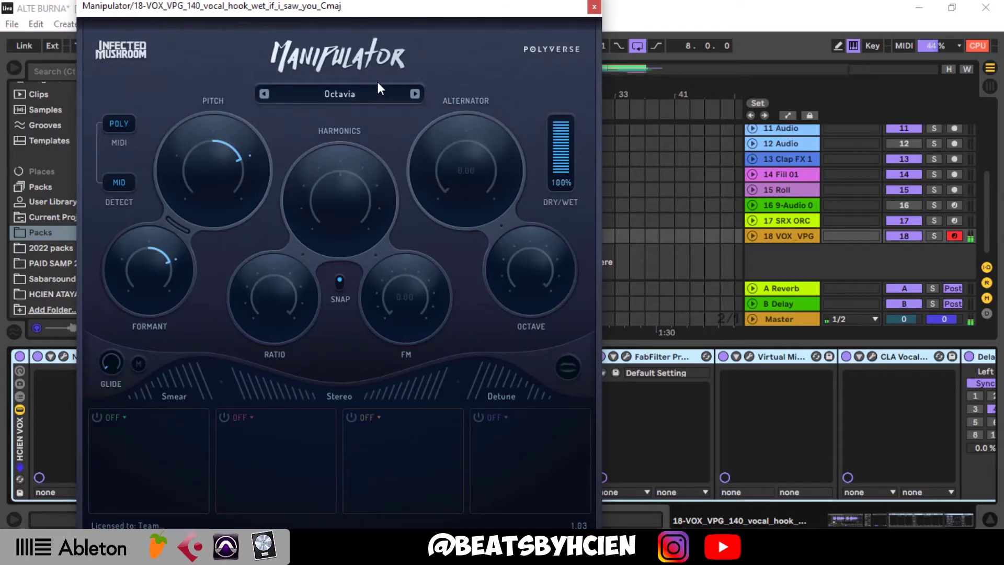
{"action": "left_click", "coordinate": [595, 7]}
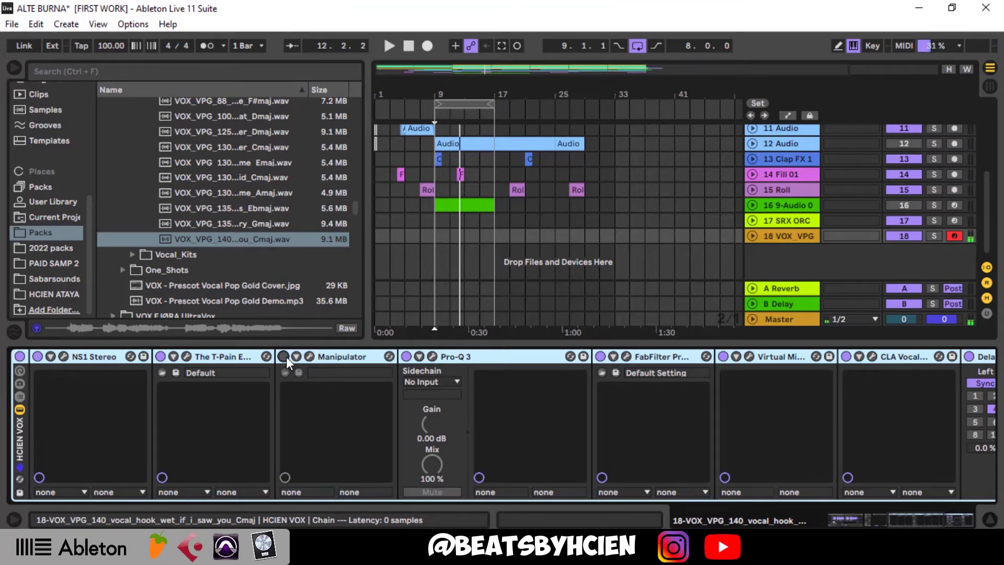
{"action": "left_click", "coordinate": [309, 356]}
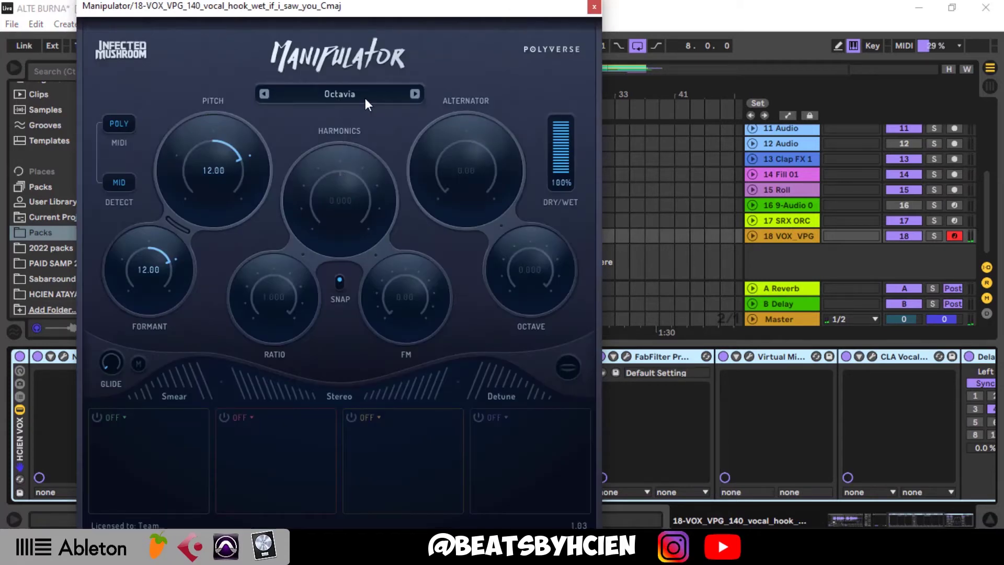
{"action": "left_click", "coordinate": [594, 7]}
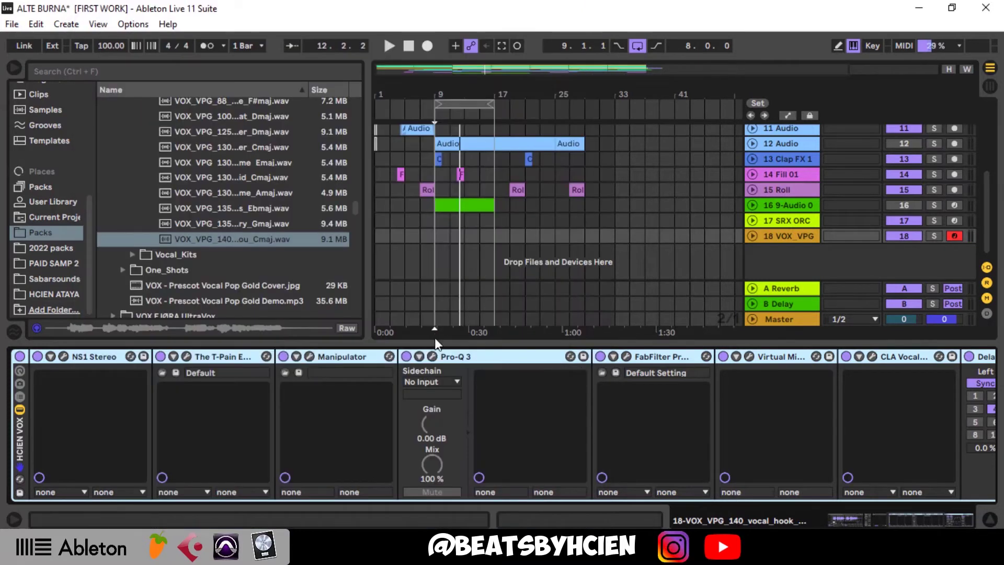
Step: Review the Pro-Q 3, Pro-C and Virtual Mix Rack settings, including the AirEQ Air gain
{"action": "left_click", "coordinate": [432, 356]}
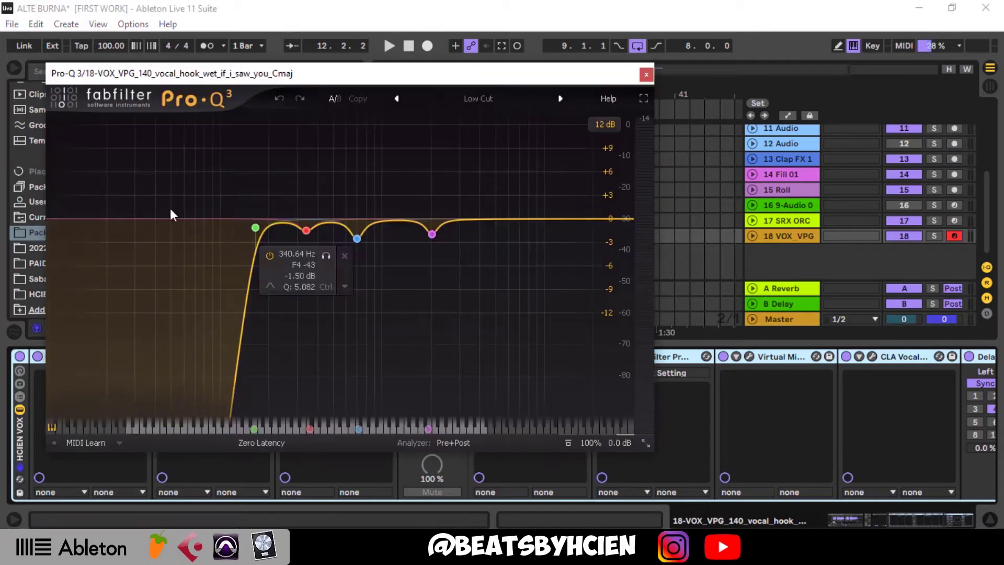
{"action": "left_click", "coordinate": [646, 75]}
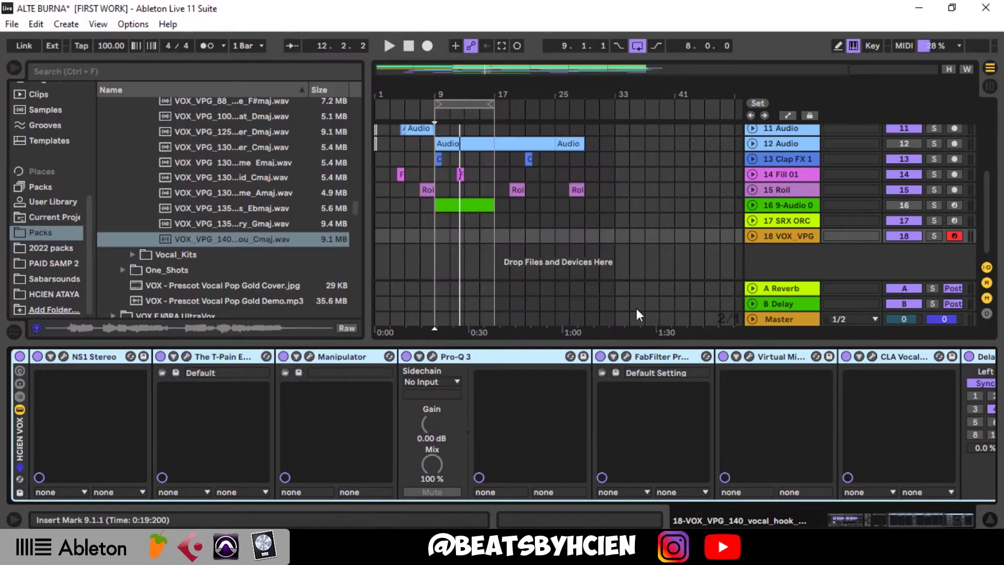
{"action": "left_click", "coordinate": [628, 357]}
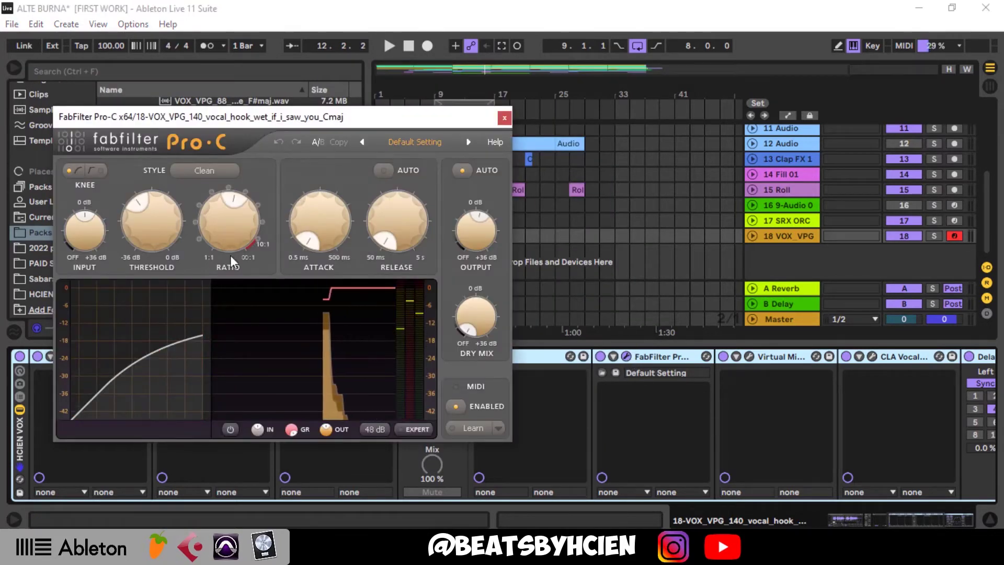
{"action": "left_click", "coordinate": [506, 119]}
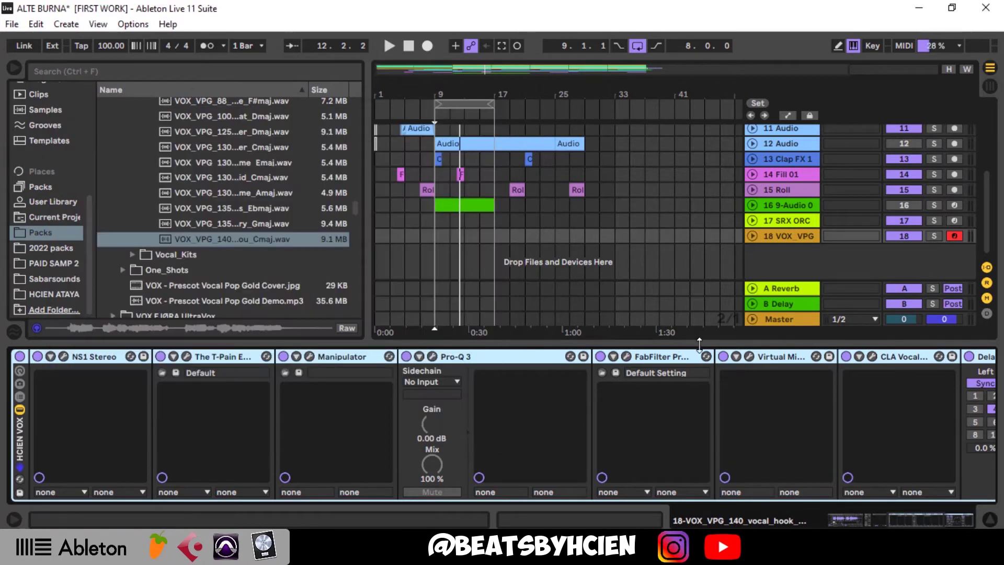
{"action": "left_click", "coordinate": [749, 356]}
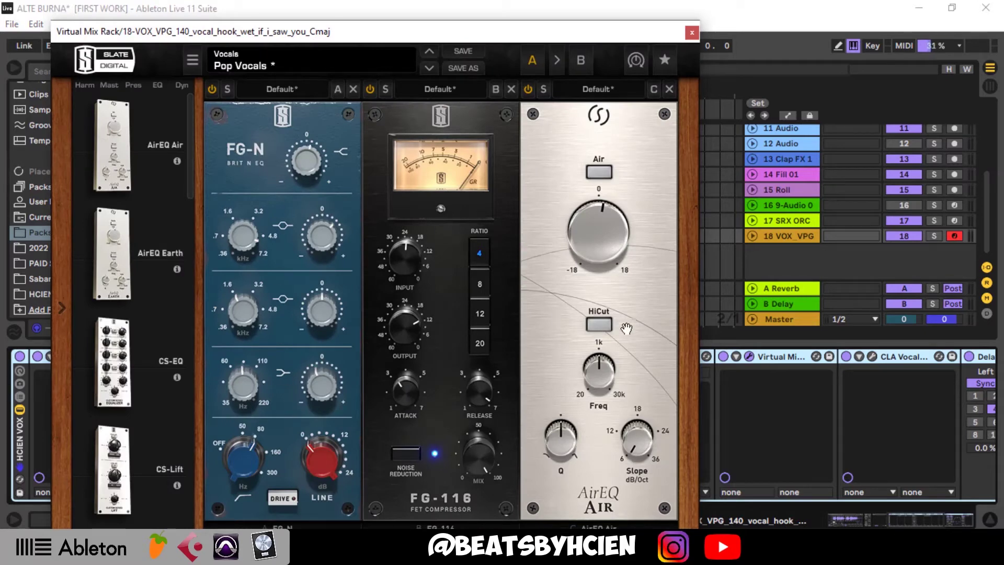
{"action": "left_click", "coordinate": [588, 209]}
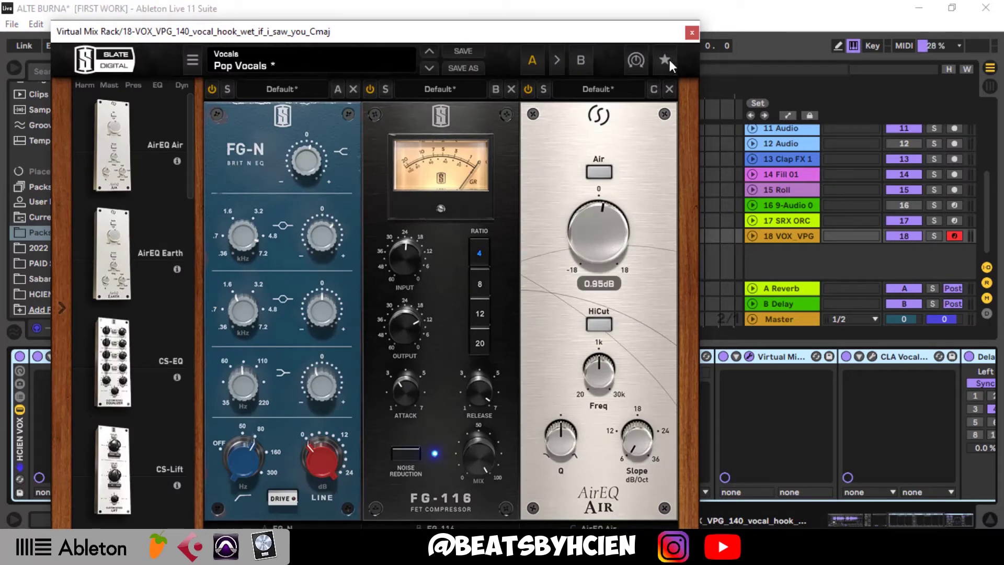
{"action": "left_click", "coordinate": [692, 33]}
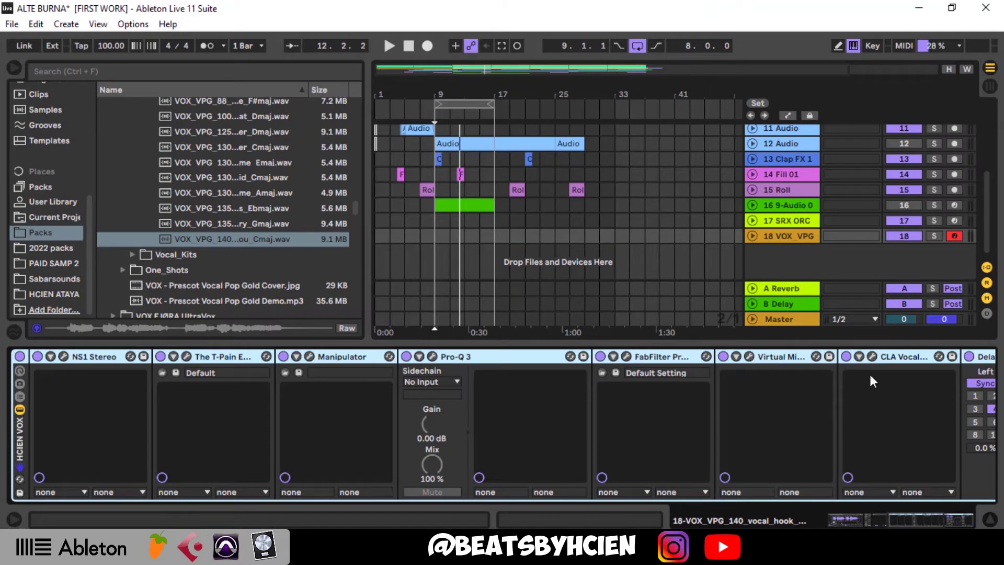
Step: Check the CLA Vocals plugin, then scroll the chain to ValhallaShimmer
{"action": "left_click_drag", "start_coordinate": [922, 517], "coordinate": [927, 516]}
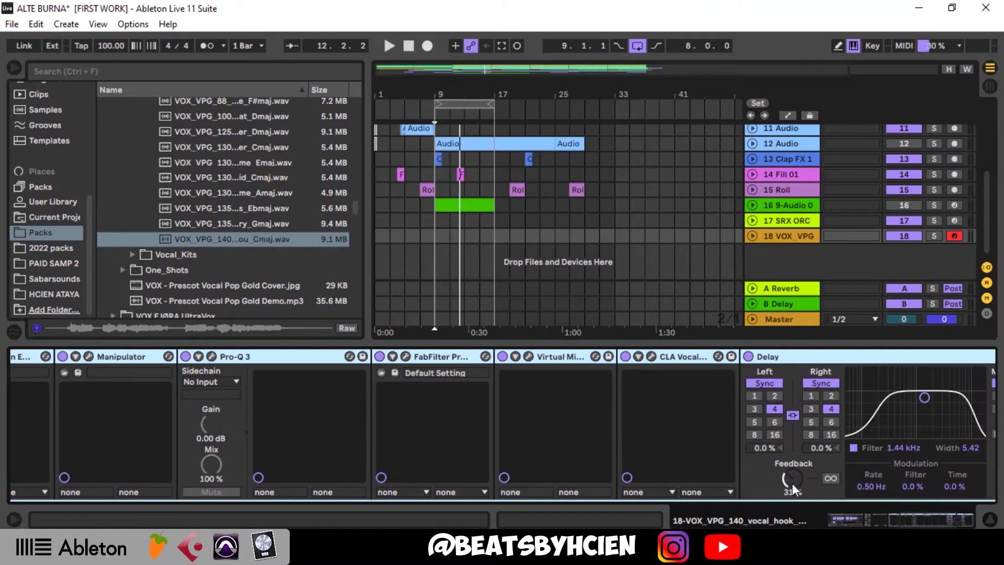
{"action": "left_click", "coordinate": [651, 356]}
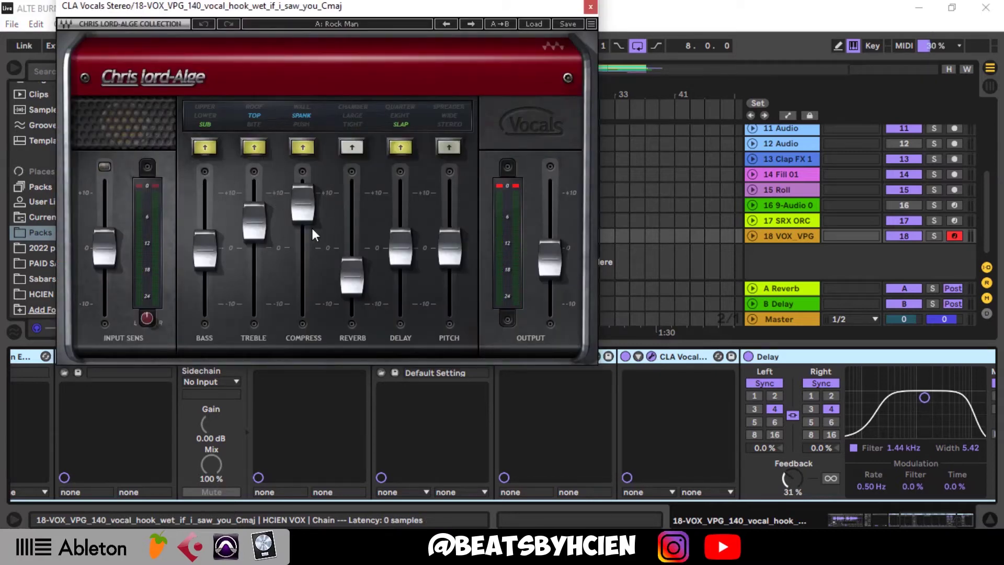
{"action": "left_click", "coordinate": [591, 7]}
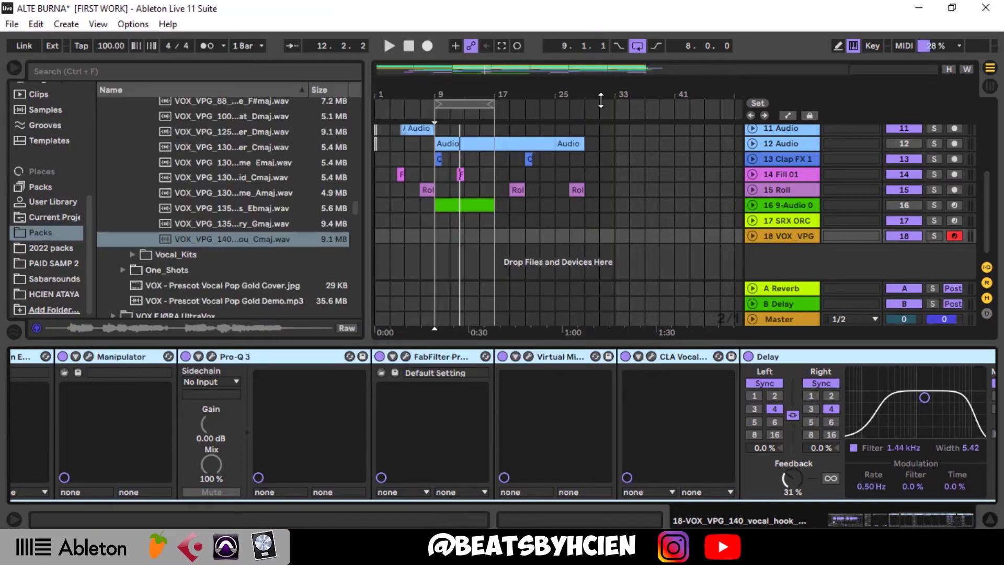
{"action": "left_click_drag", "start_coordinate": [864, 515], "coordinate": [883, 518]}
{"action": "left_click_drag", "start_coordinate": [964, 520], "coordinate": [980, 520]}
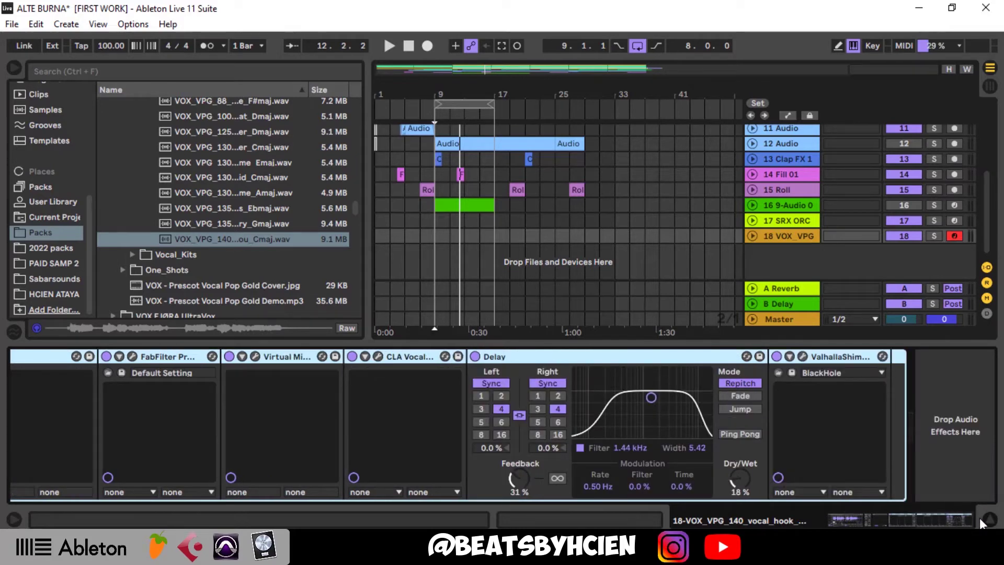
Step: Keep ValhallaShimmer on dark colour, dual pitch and bigStereo reverb, then play from bar 9
{"action": "left_click", "coordinate": [815, 357]}
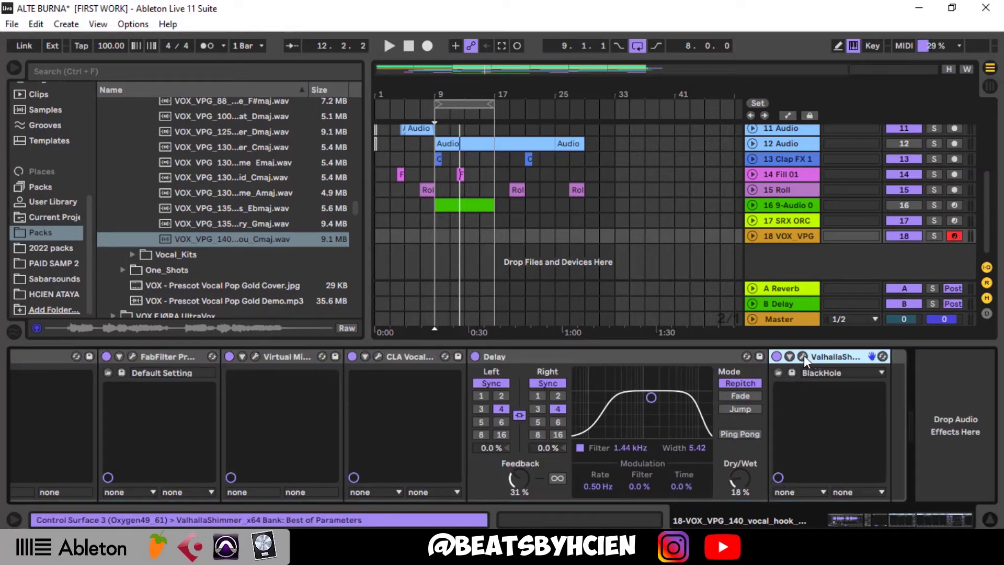
{"action": "left_click", "coordinate": [802, 357]}
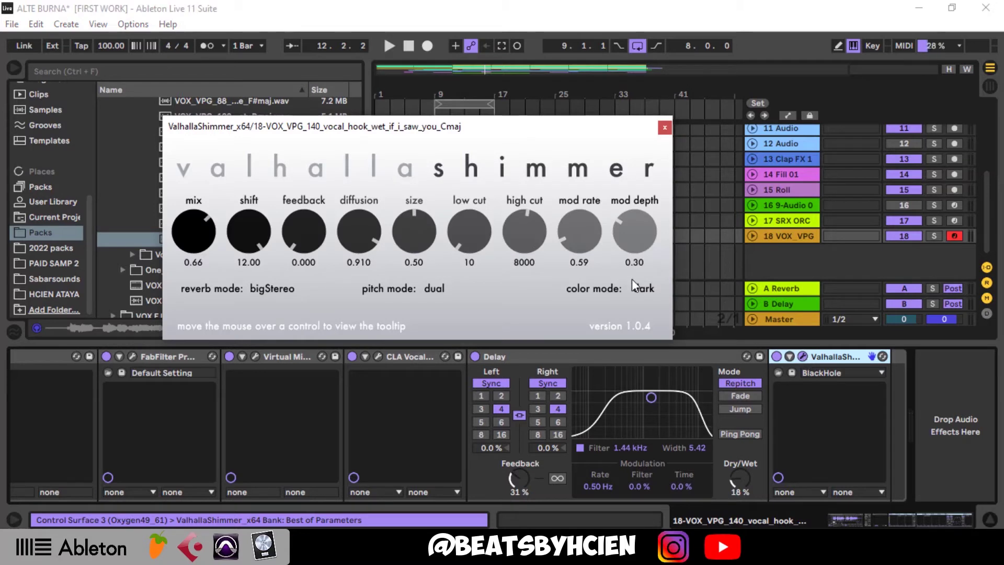
{"action": "left_click", "coordinate": [643, 291]}
{"action": "left_click", "coordinate": [644, 323]}
{"action": "left_click", "coordinate": [438, 293]}
{"action": "left_click", "coordinate": [444, 315]}
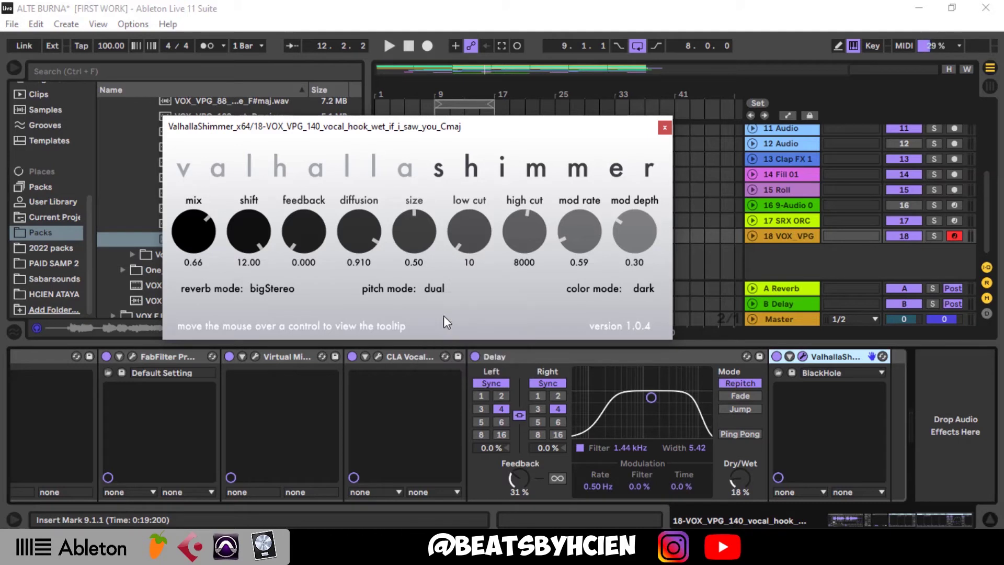
{"action": "left_click", "coordinate": [268, 291]}
{"action": "left_click", "coordinate": [275, 320]}
{"action": "left_click", "coordinate": [665, 128]}
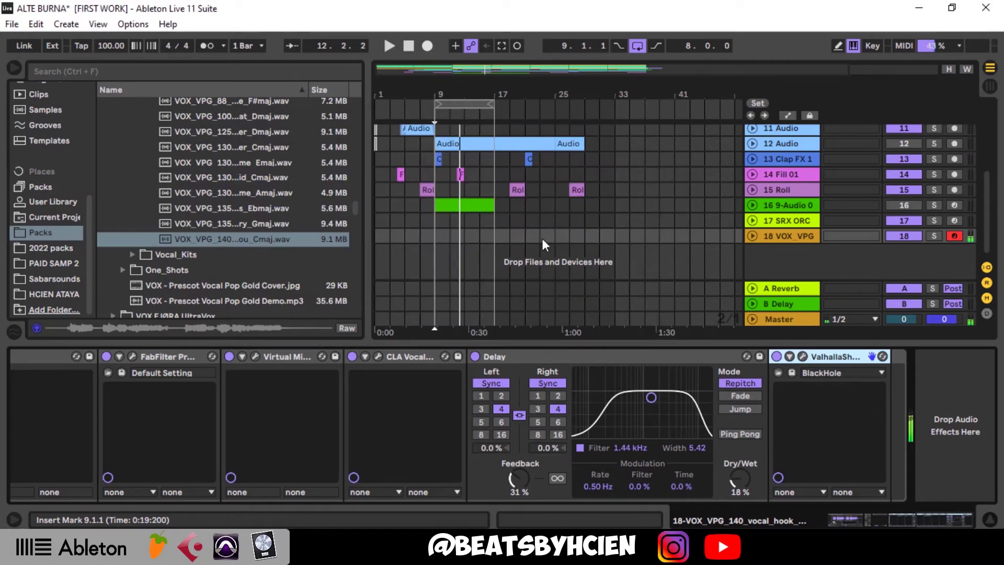
{"action": "left_click", "coordinate": [390, 49]}
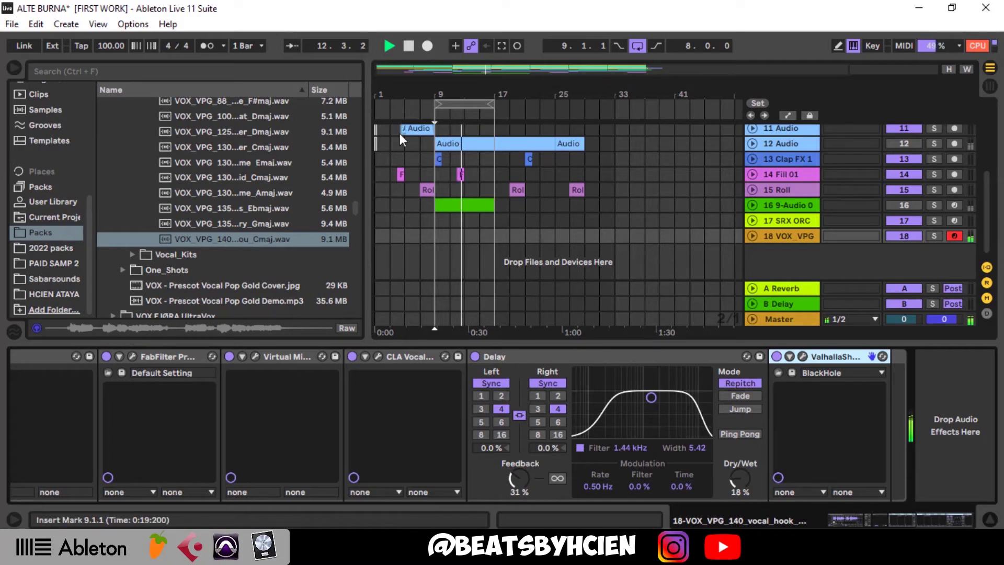
Step: Stop and restart playback from bar 9, then jump toward the start of the device chain
{"action": "key", "text": "space"}
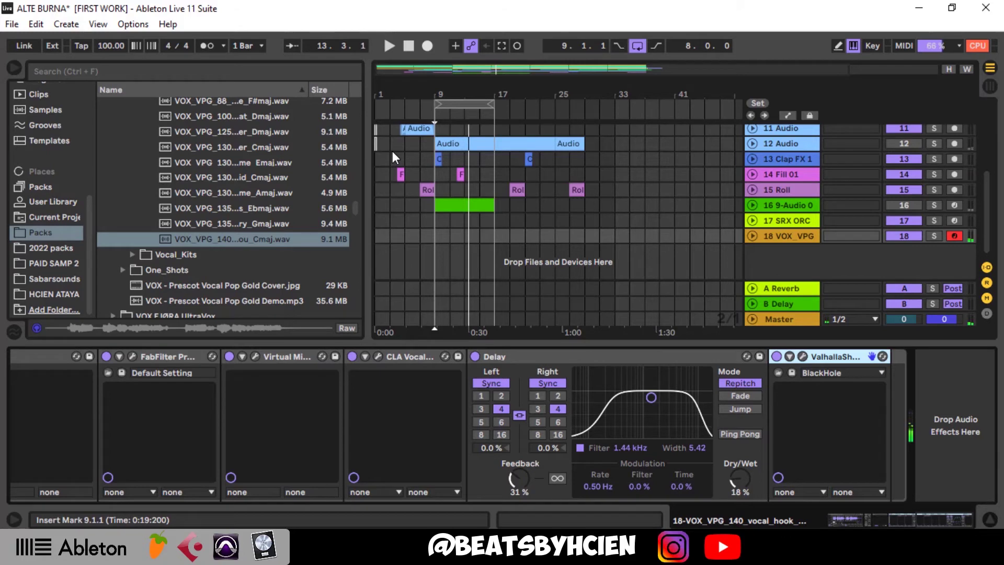
{"action": "key", "text": "space"}
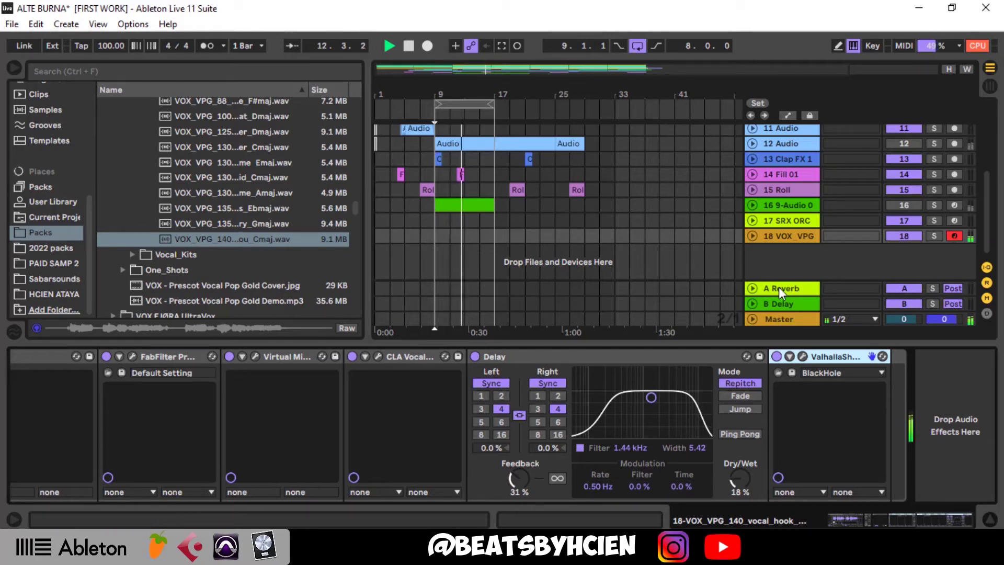
{"action": "left_click", "coordinate": [911, 517]}
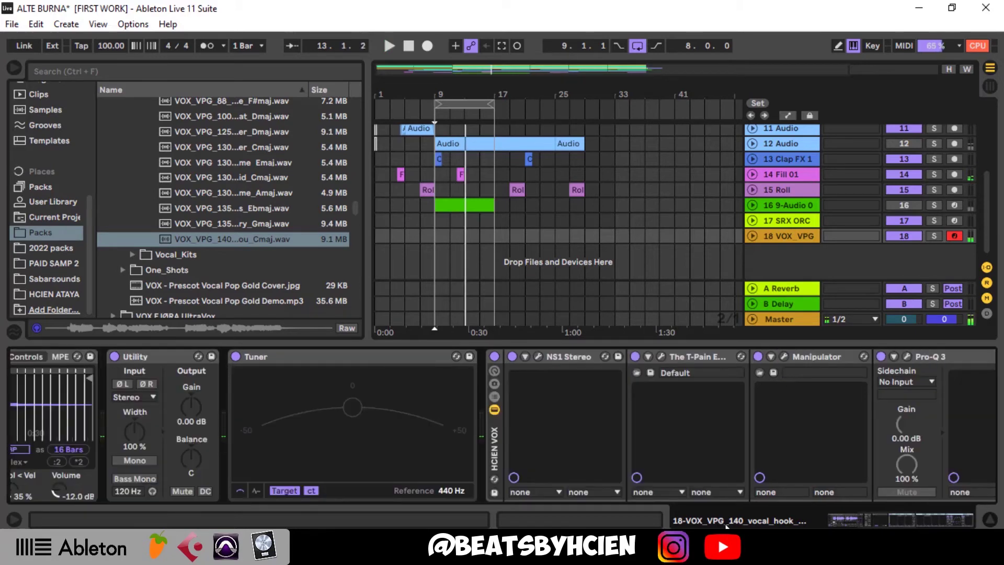
Step: Show Simpler at the head of track 18's chain and list Instruments in the browser
{"action": "left_click", "coordinate": [835, 517]}
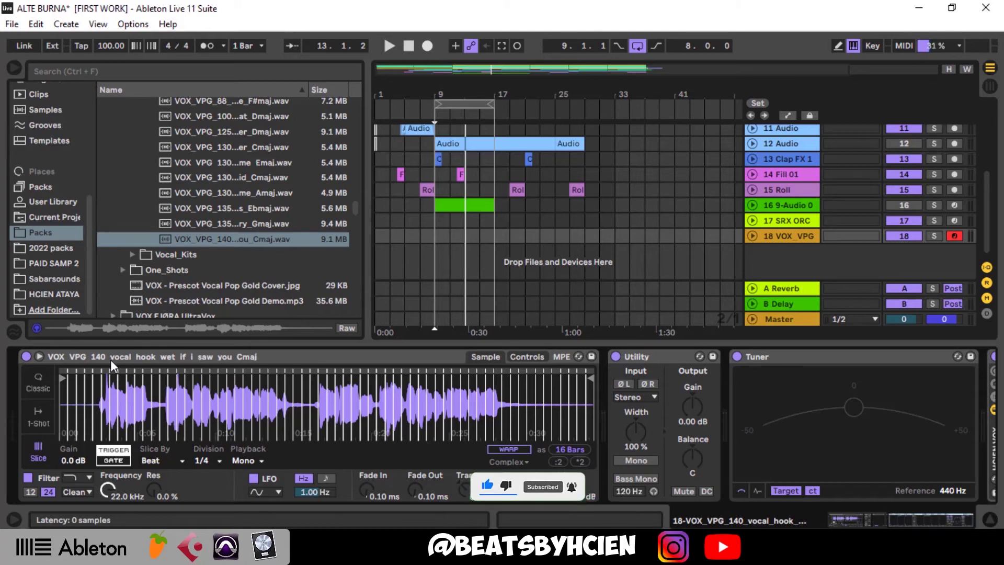
{"action": "scroll", "coordinate": [59, 204], "scroll_direction": "up", "scroll_amount": 3}
{"action": "scroll", "coordinate": [52, 162], "scroll_direction": "up", "scroll_amount": 1}
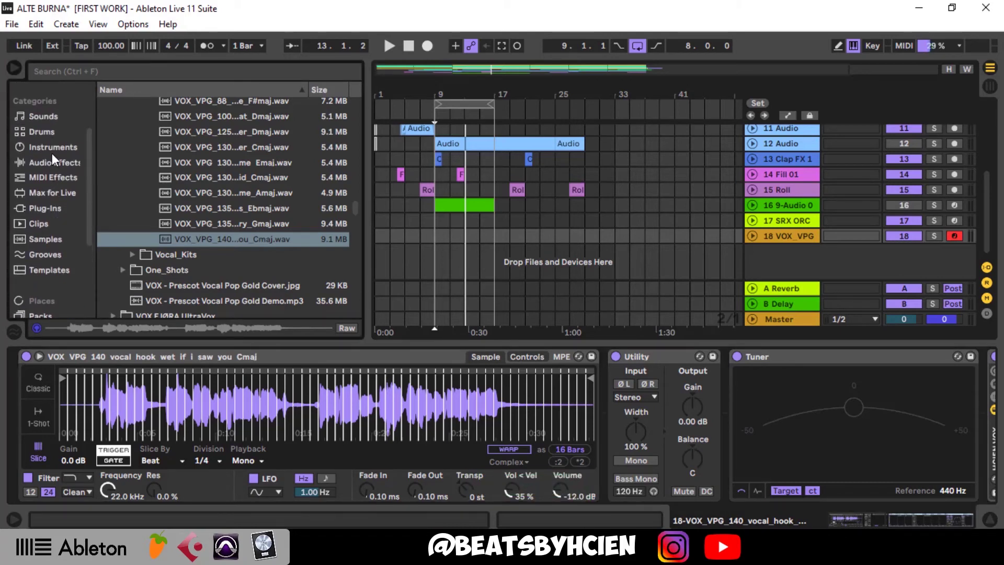
{"action": "left_click", "coordinate": [52, 151]}
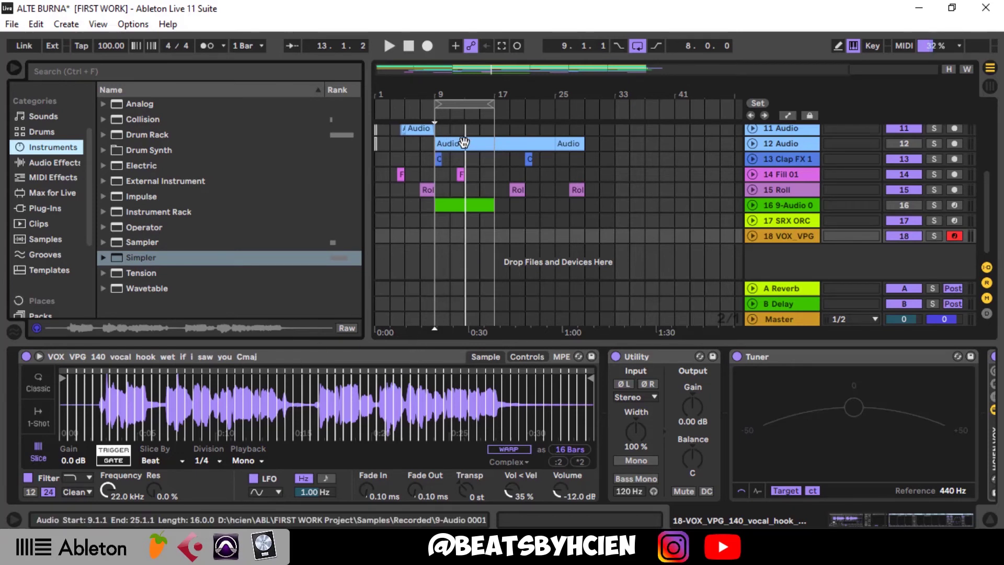
Step: Drop the recorded Audio clip into track 18's Simpler and set Slice By to Beat
{"action": "left_click", "coordinate": [555, 144]}
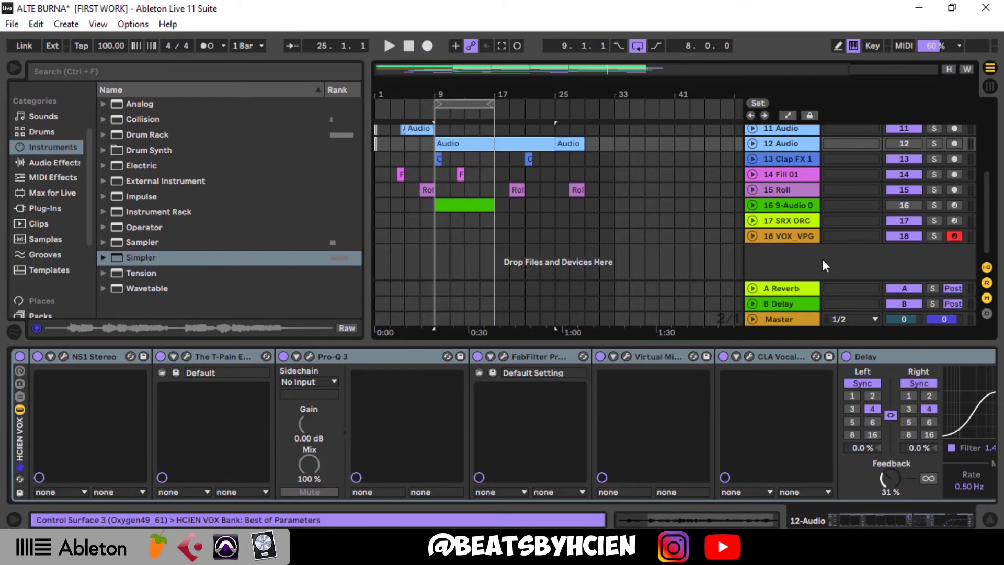
{"action": "left_click", "coordinate": [798, 238]}
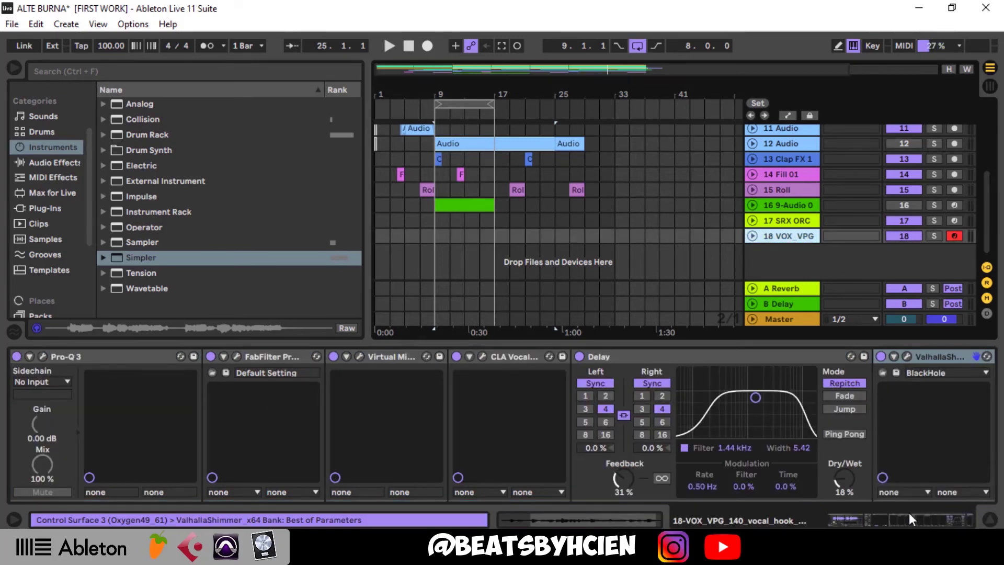
{"action": "left_click", "coordinate": [504, 204]}
{"action": "left_click_drag", "start_coordinate": [324, 408], "coordinate": [360, 414]}
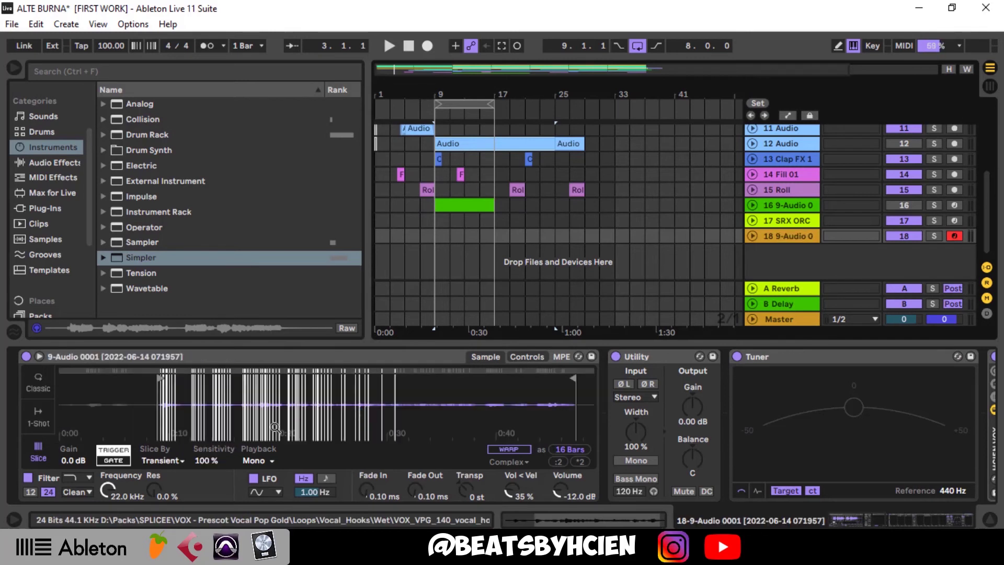
{"action": "left_click", "coordinate": [178, 463]}
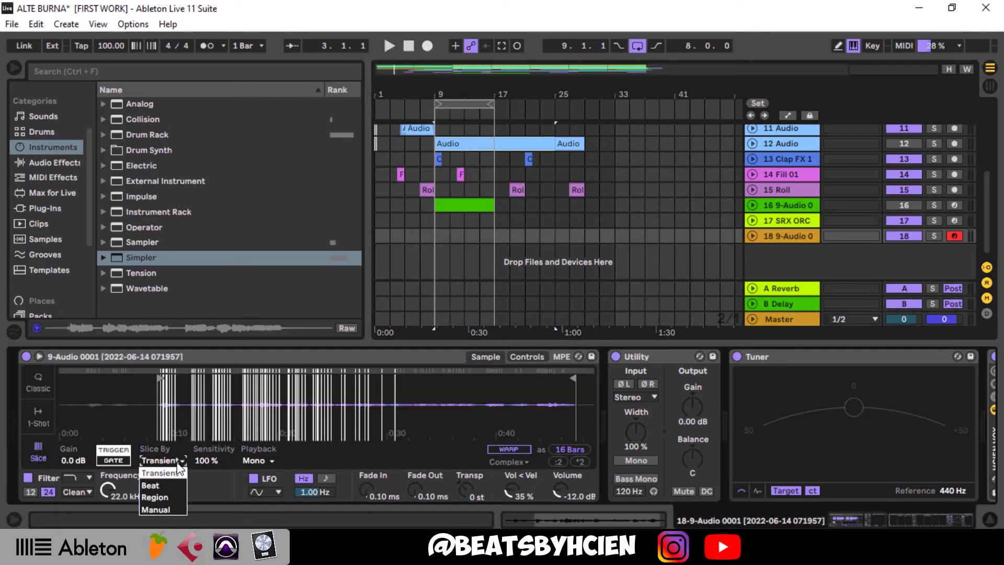
{"action": "left_click", "coordinate": [150, 485]}
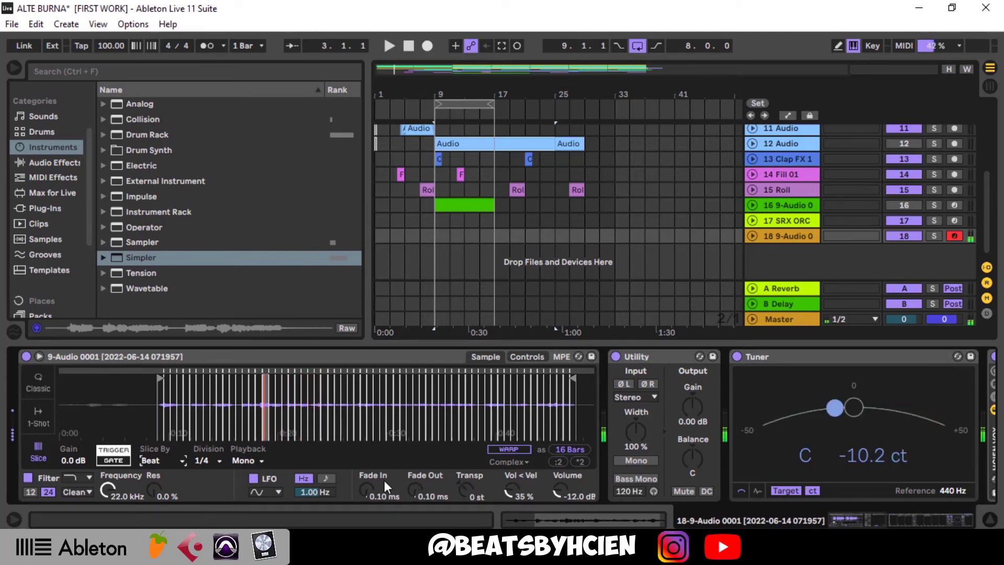
Step: Raise the Simpler volume to -6.86 dB, unfold track 18, and start playback
{"action": "left_click_drag", "start_coordinate": [558, 491], "coordinate": [558, 468]}
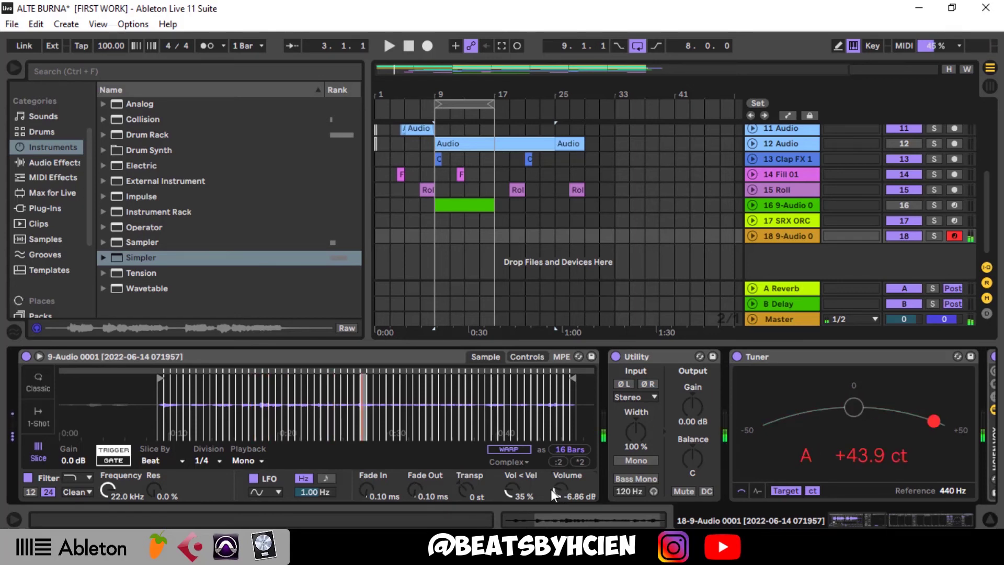
{"action": "left_click", "coordinate": [752, 236]}
{"action": "key", "text": "space"}
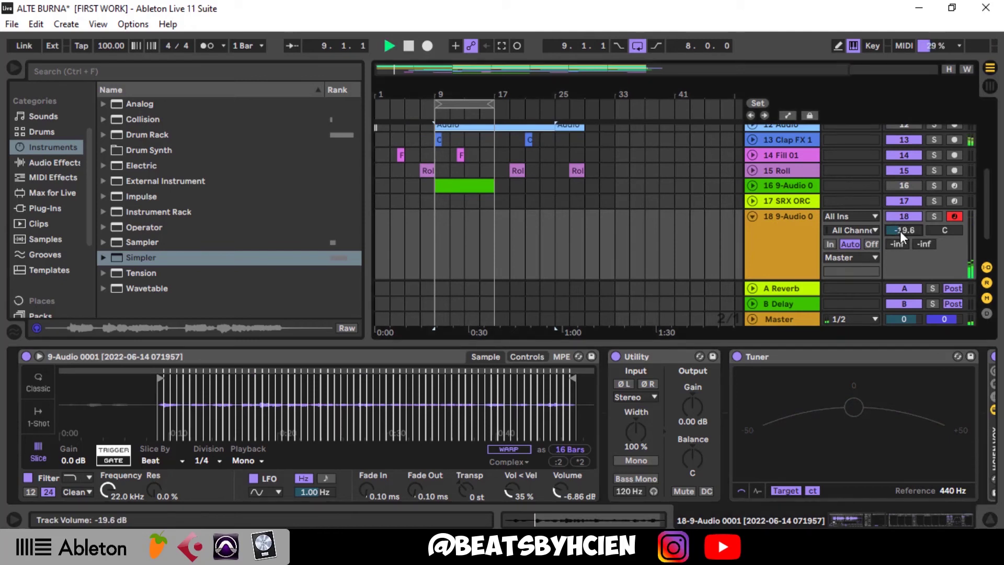
Step: Set track 18's volume to -18.3 dB, replay from bar 9, and briefly expand track 16
{"action": "scroll", "coordinate": [912, 230], "scroll_direction": "up", "scroll_amount": 3}
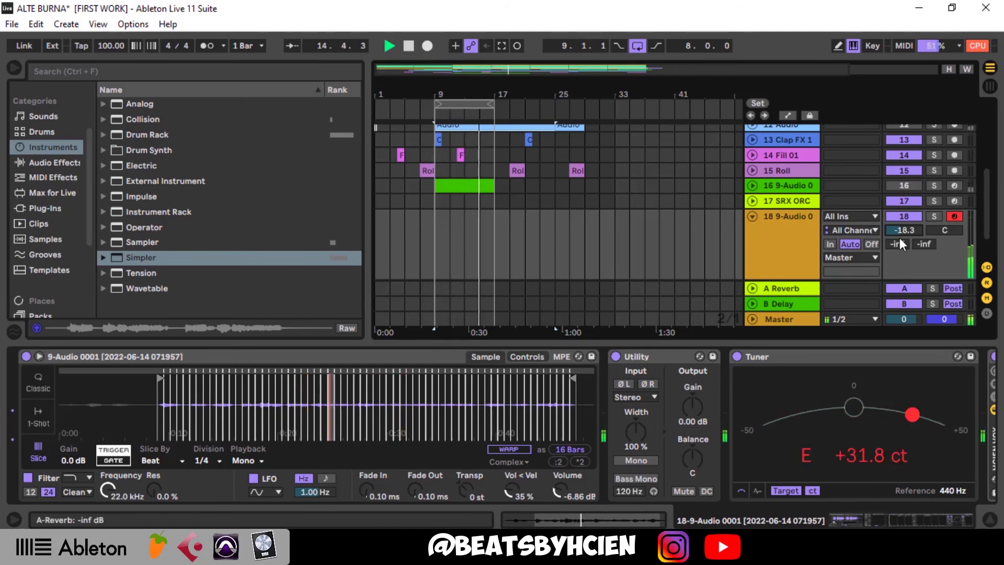
{"action": "key", "text": "space"}
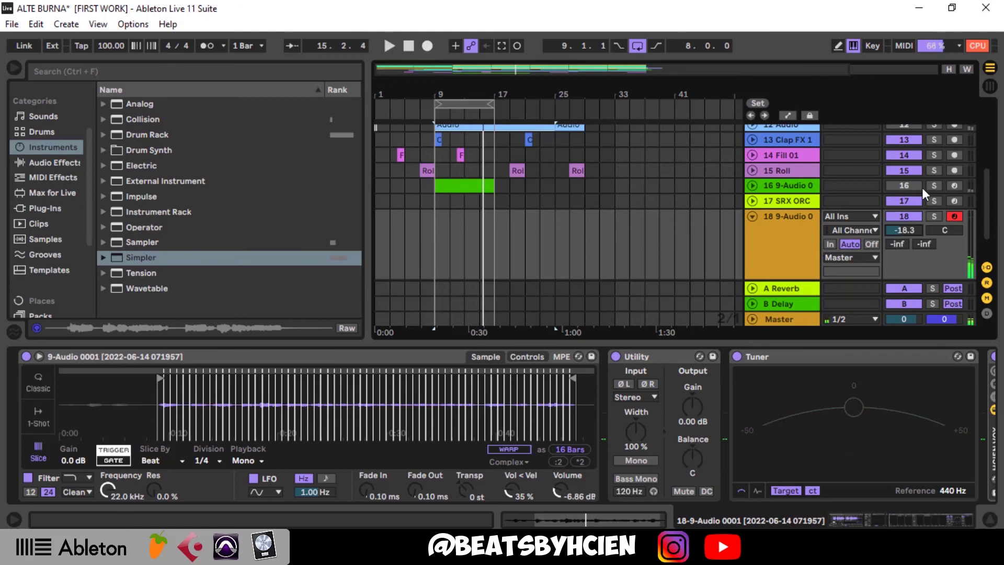
{"action": "left_click", "coordinate": [432, 208]}
{"action": "key", "text": "space"}
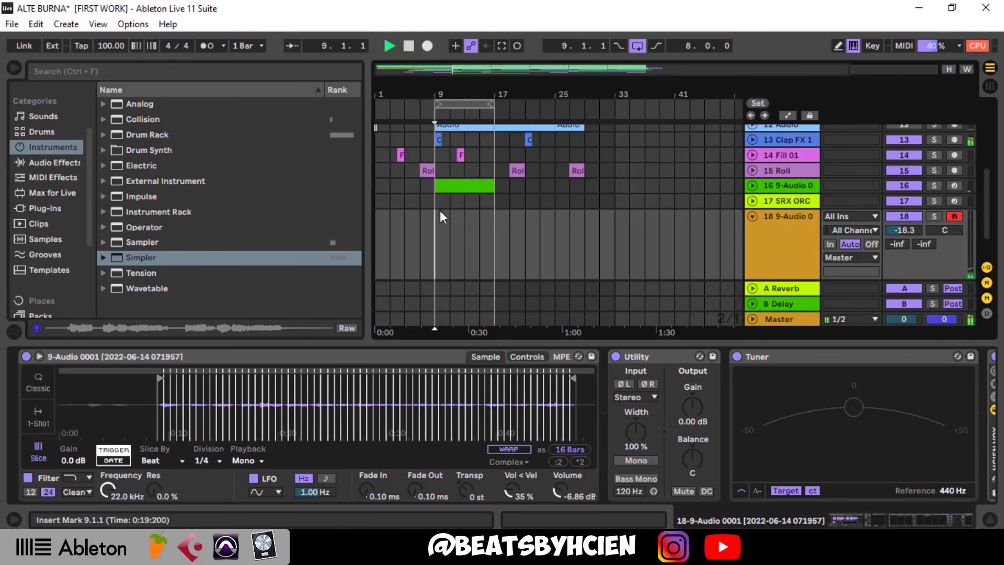
{"action": "left_click", "coordinate": [761, 188]}
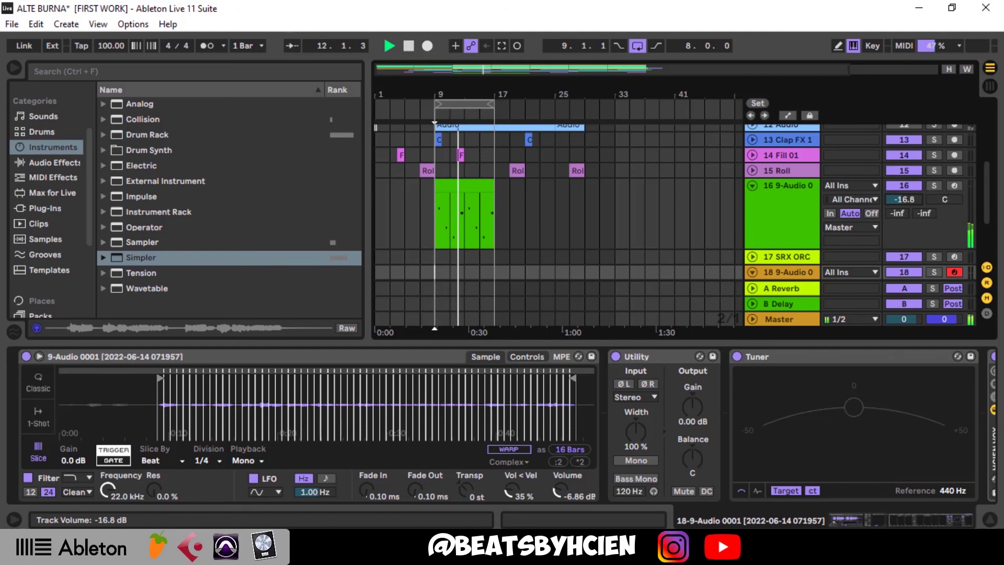
{"action": "left_click", "coordinate": [755, 185]}
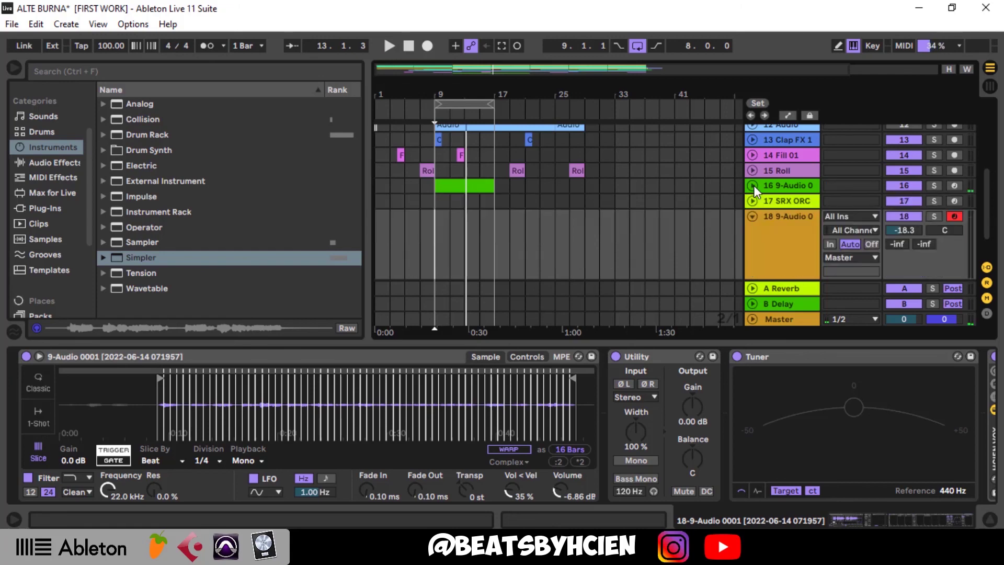